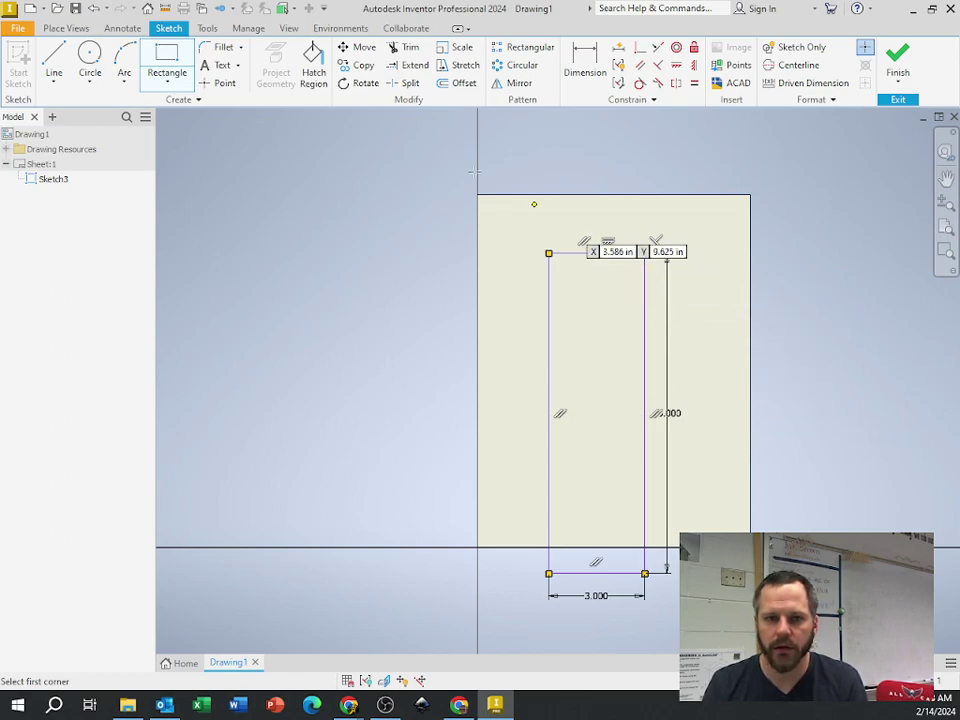
Step: Move the 3 by 10 in rectangle up so it lies fully within the sheet, and reposition its width and height dimensions beside it
right_click(699, 362)
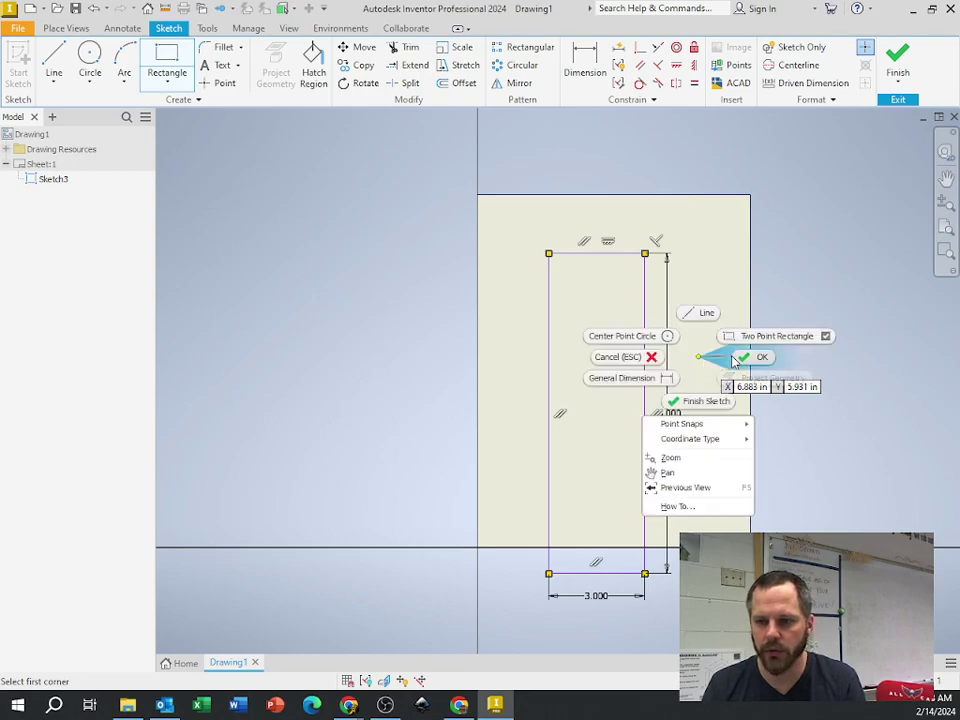
click(761, 362)
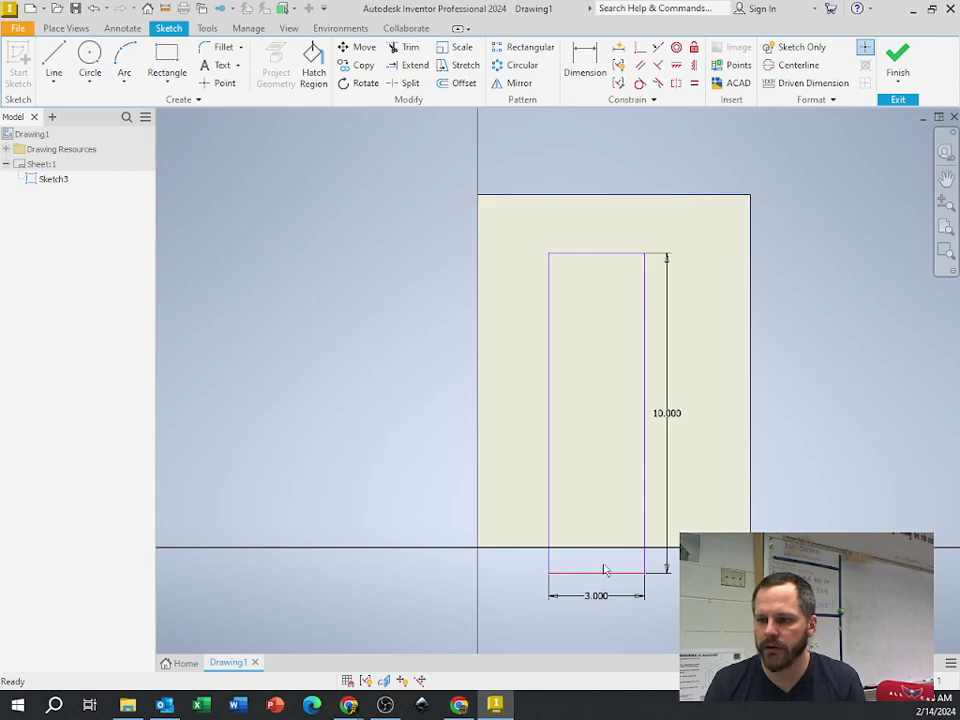
drag(567, 260, 594, 206)
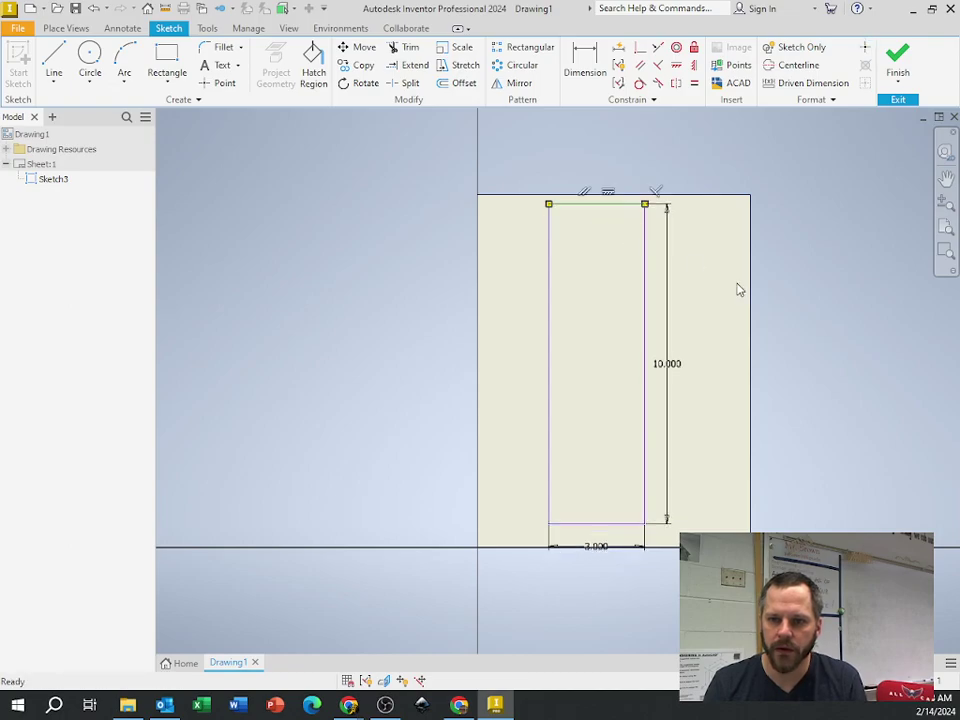
mouse_move(602, 551)
mouse_down()
mouse_move(602, 598)
mouse_move(614, 548)
mouse_move(604, 541)
mouse_up()
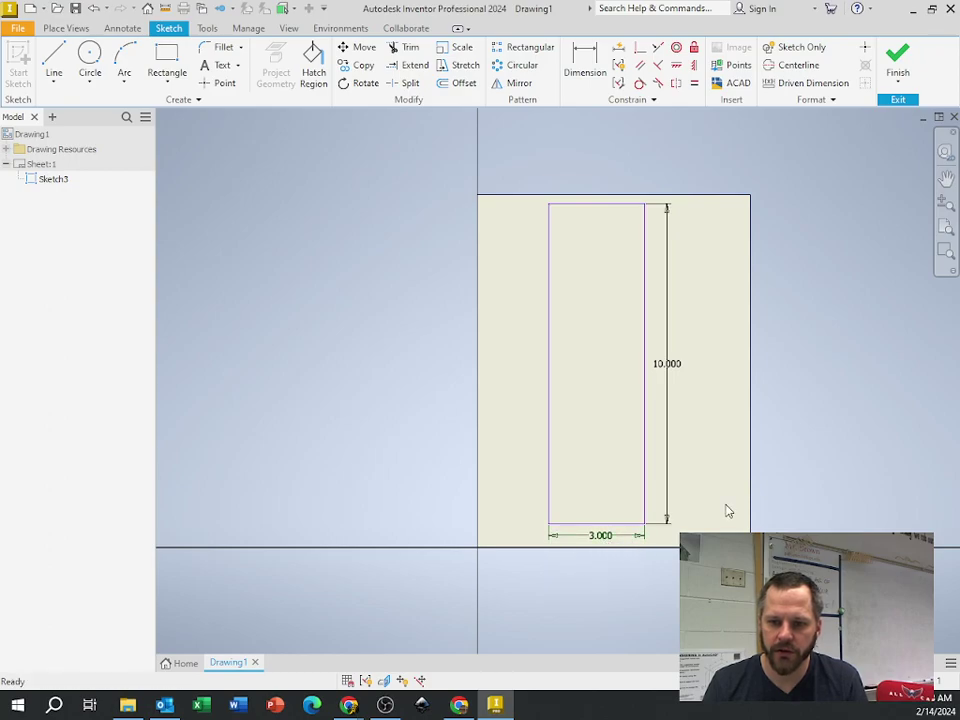
click(672, 375)
mouse_move(673, 377)
mouse_down()
mouse_move(711, 381)
mouse_move(672, 378)
mouse_up()
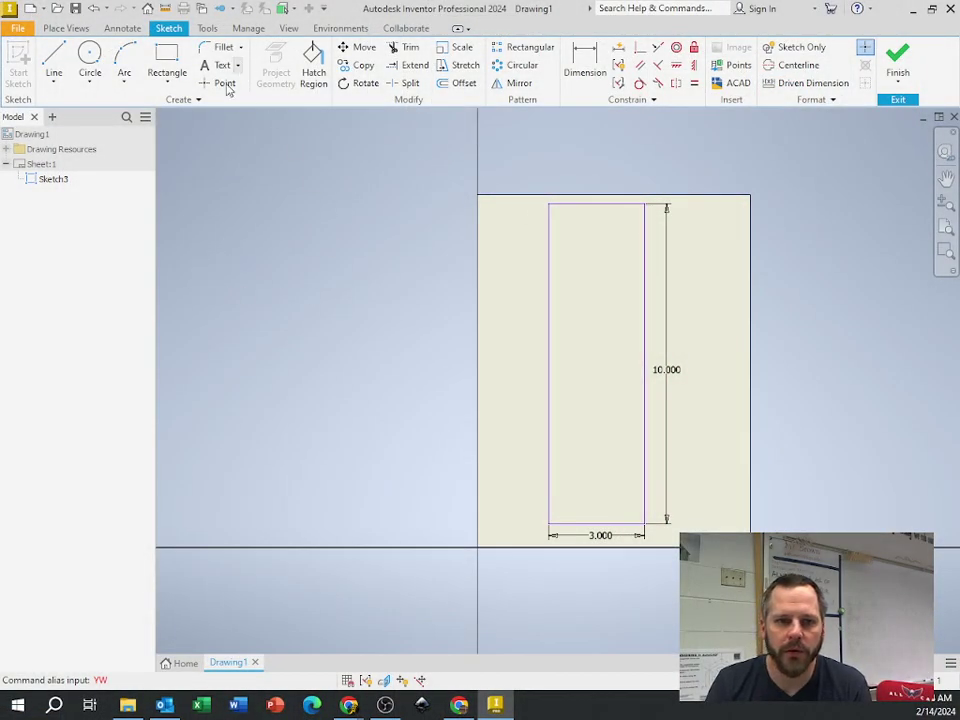
Step: Draw a horizontal line across the lower half of the rectangle, from its left side to its right side
click(55, 62)
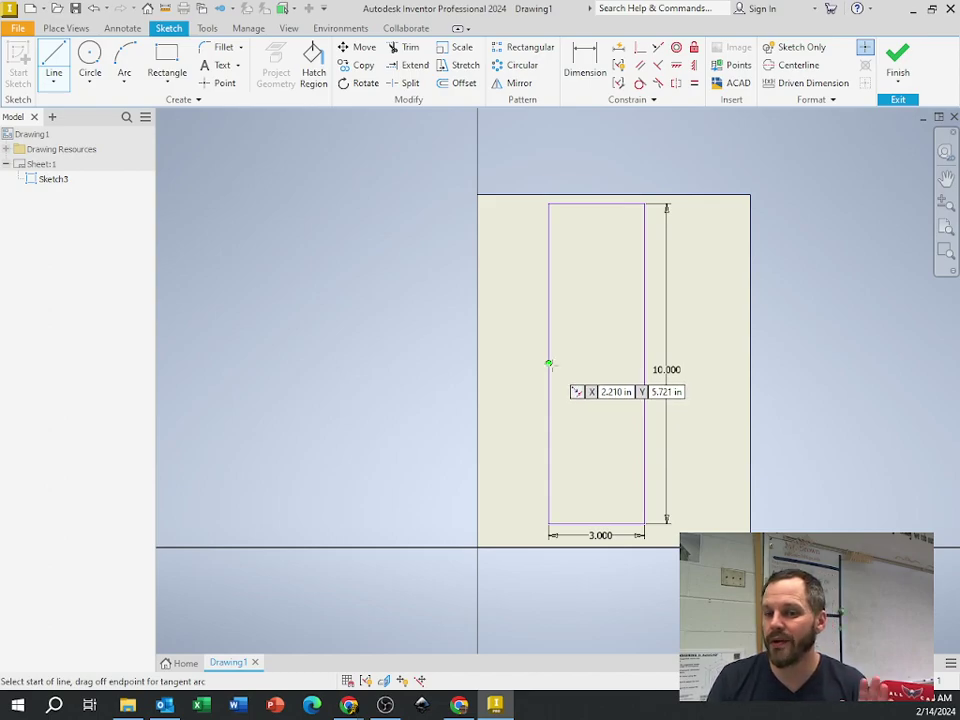
click(547, 424)
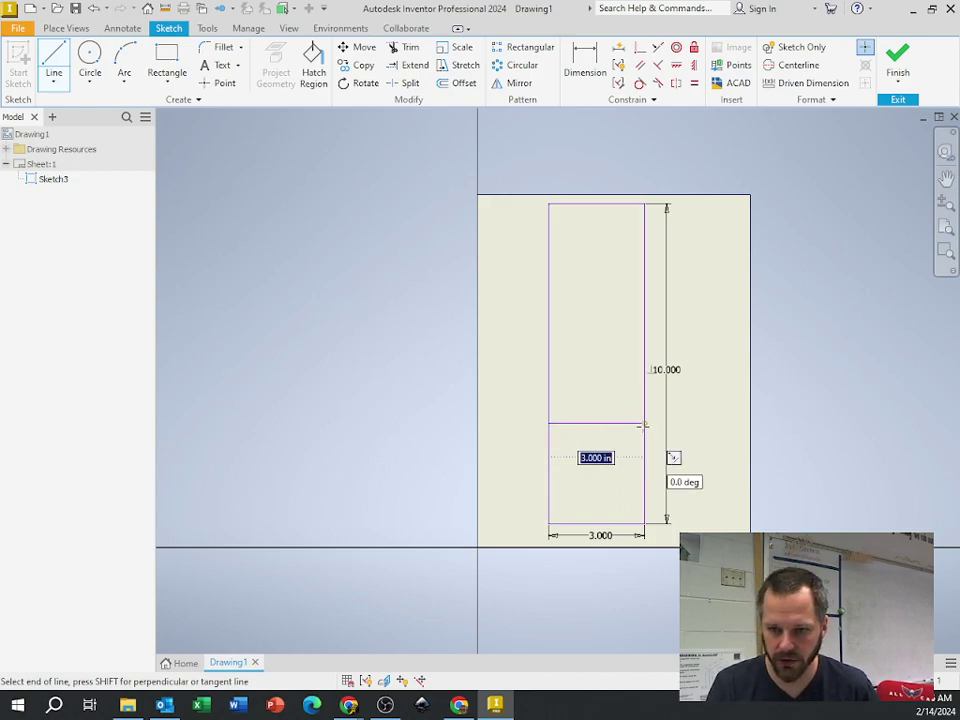
double_click(644, 424)
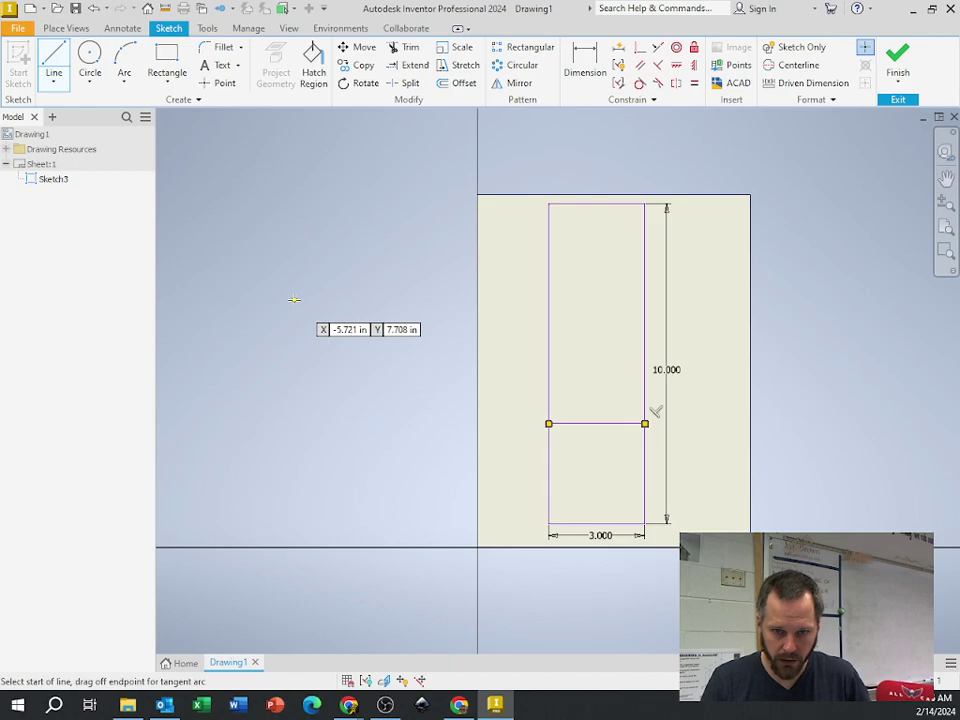
right_click(416, 418)
click(452, 420)
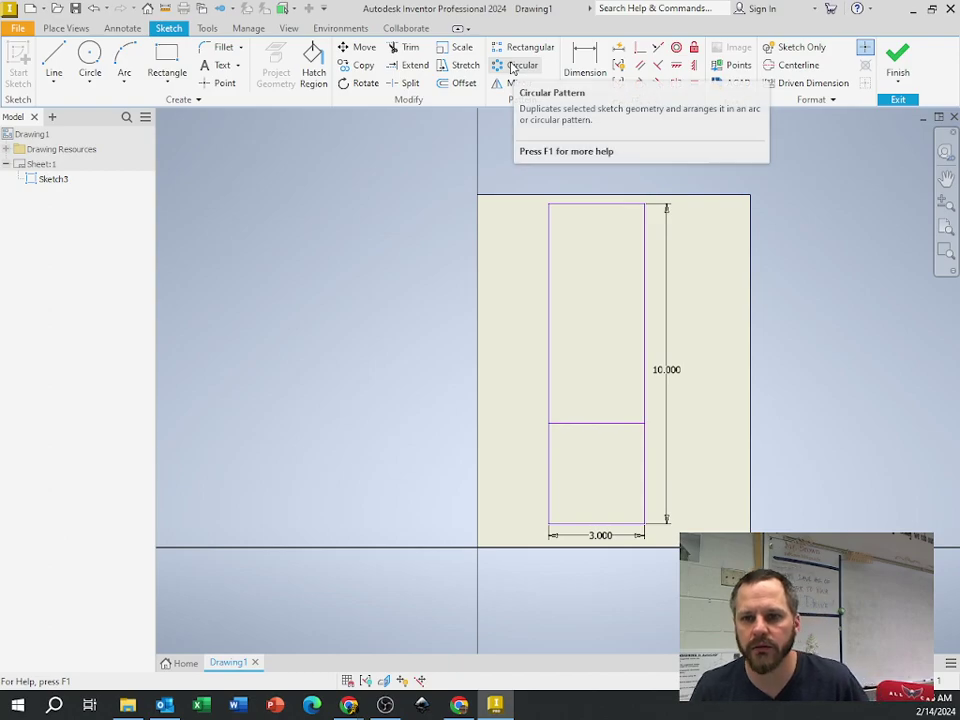
Step: Dimension the distance between the dividing line and the rectangle's bottom edge as 4 in
click(584, 57)
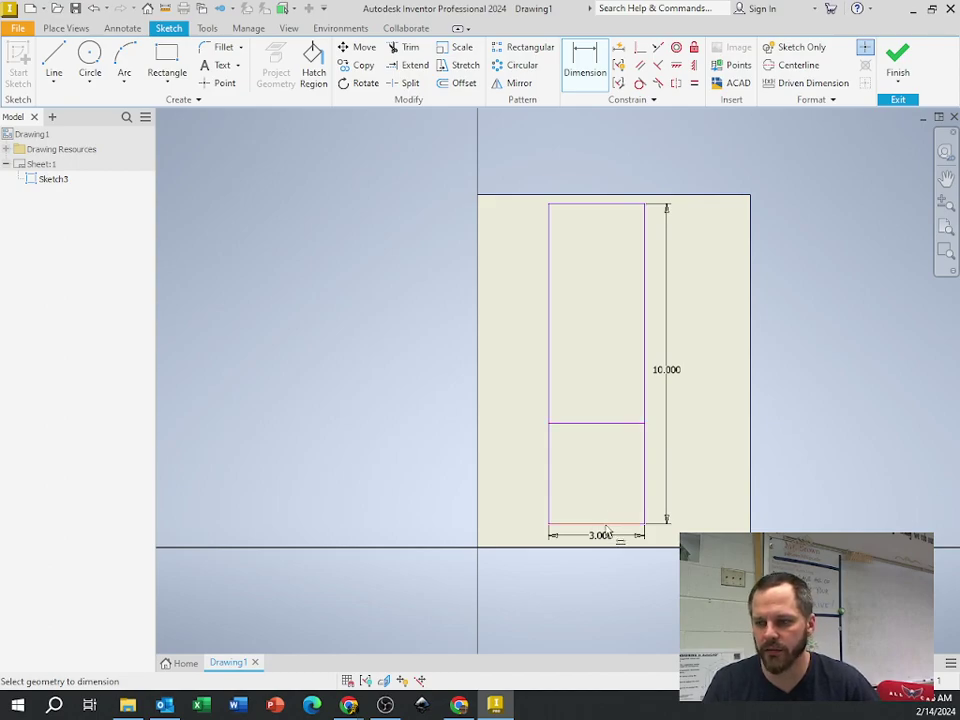
click(617, 431)
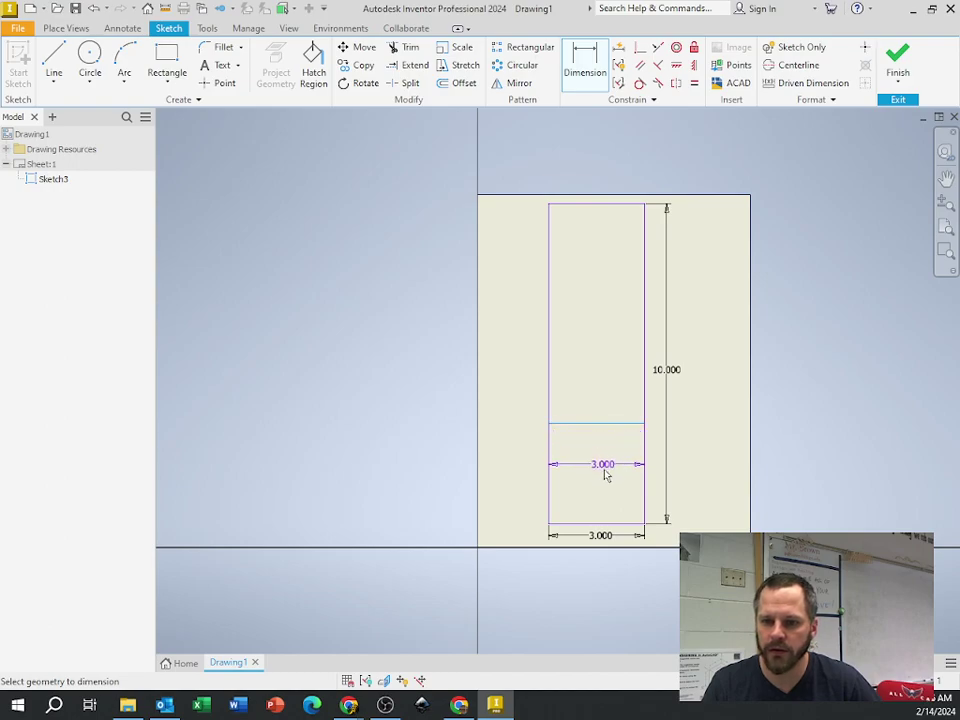
click(614, 526)
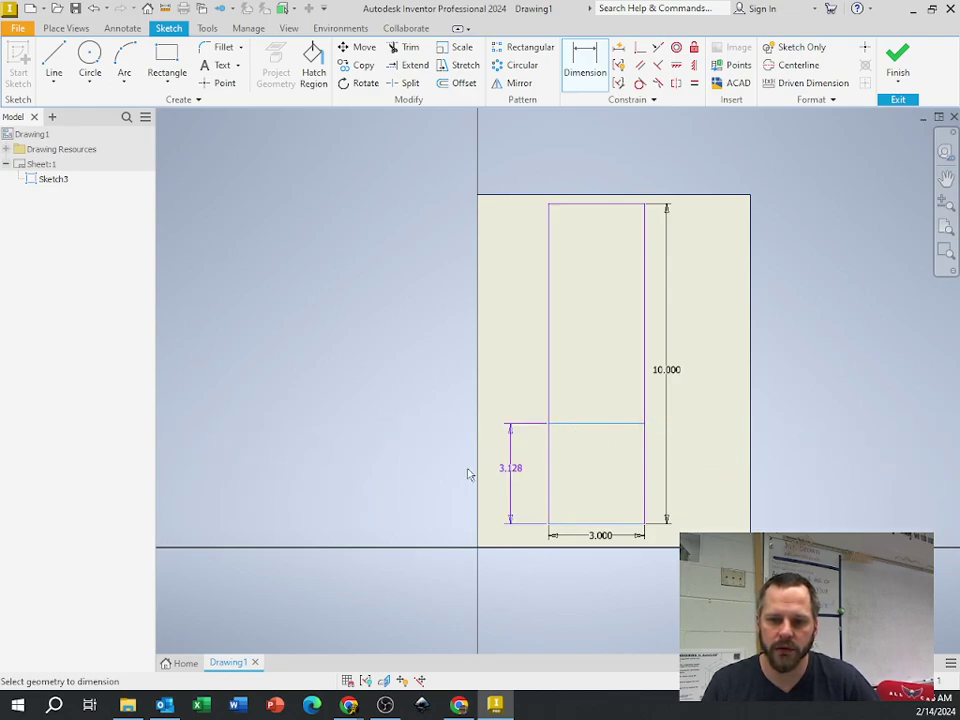
click(527, 478)
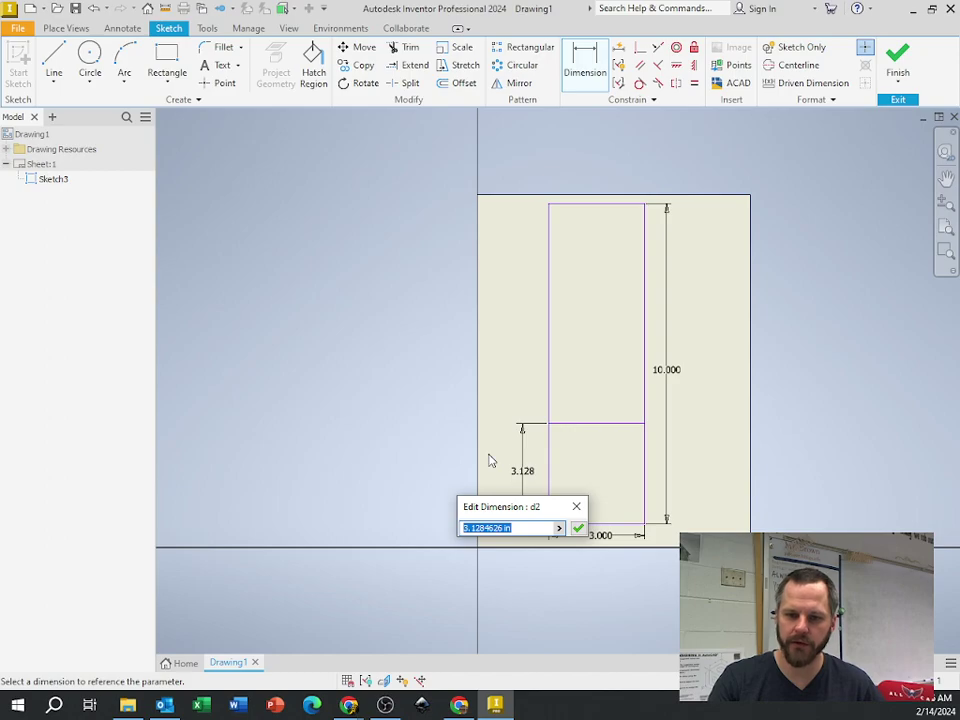
text(4)
key(Return)
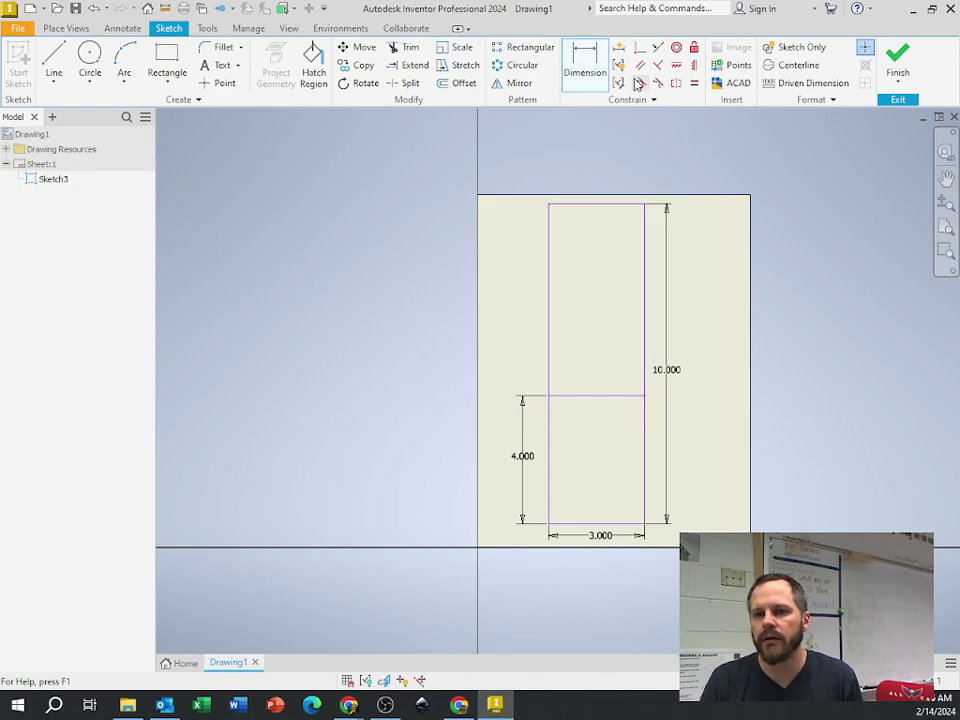
Step: Add a driven dimension between the rectangle's top edge and the dividing line, placed to the left of the rectangle
click(596, 62)
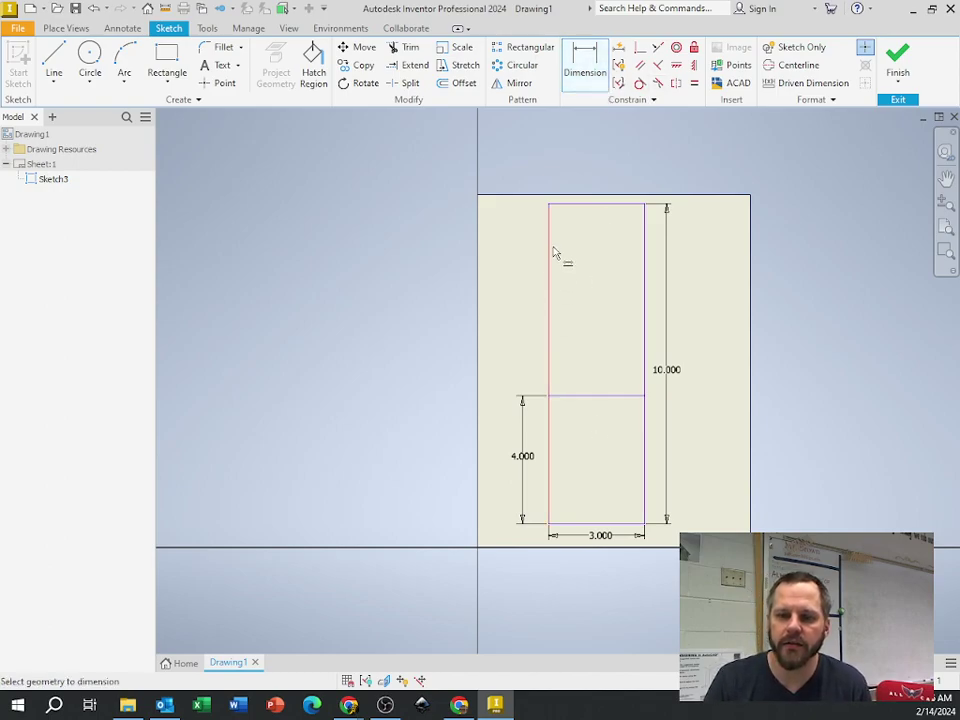
click(620, 209)
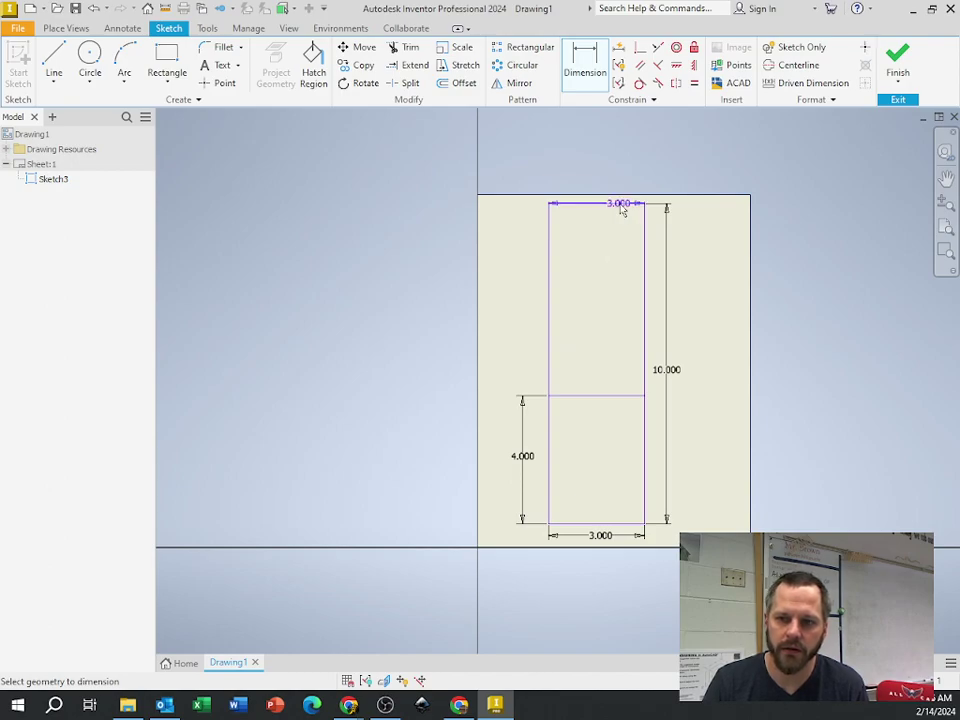
click(615, 397)
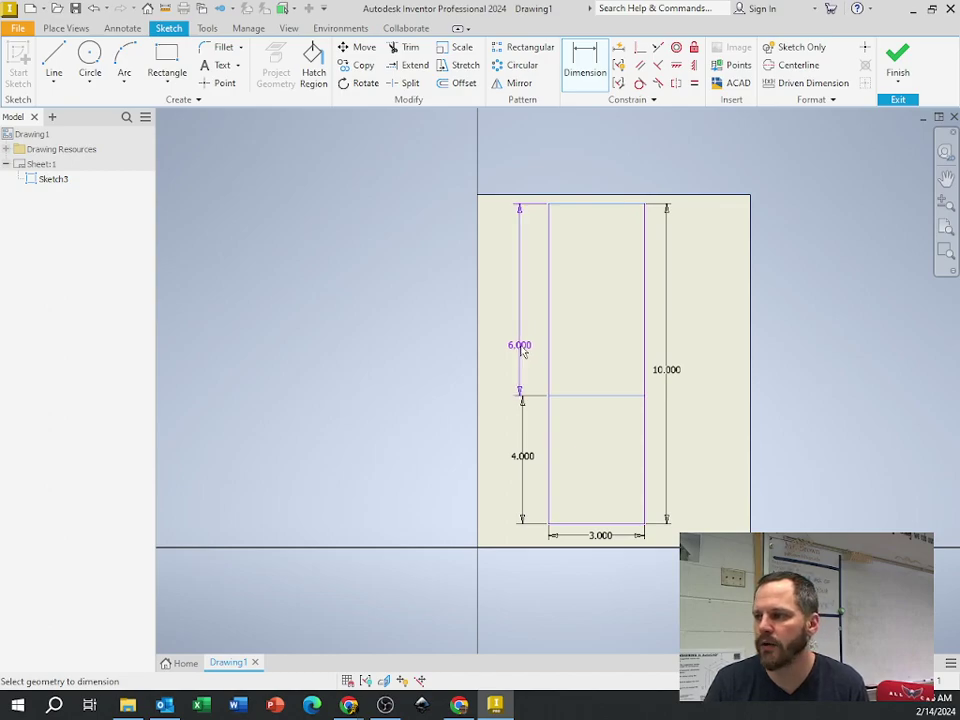
click(510, 350)
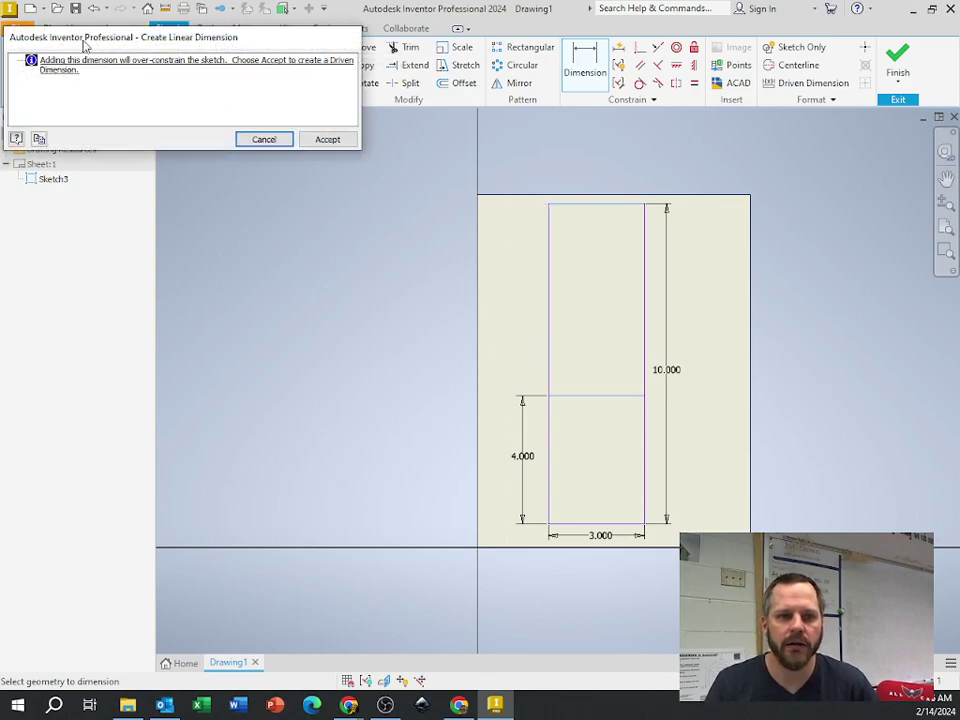
drag(84, 40, 121, 110)
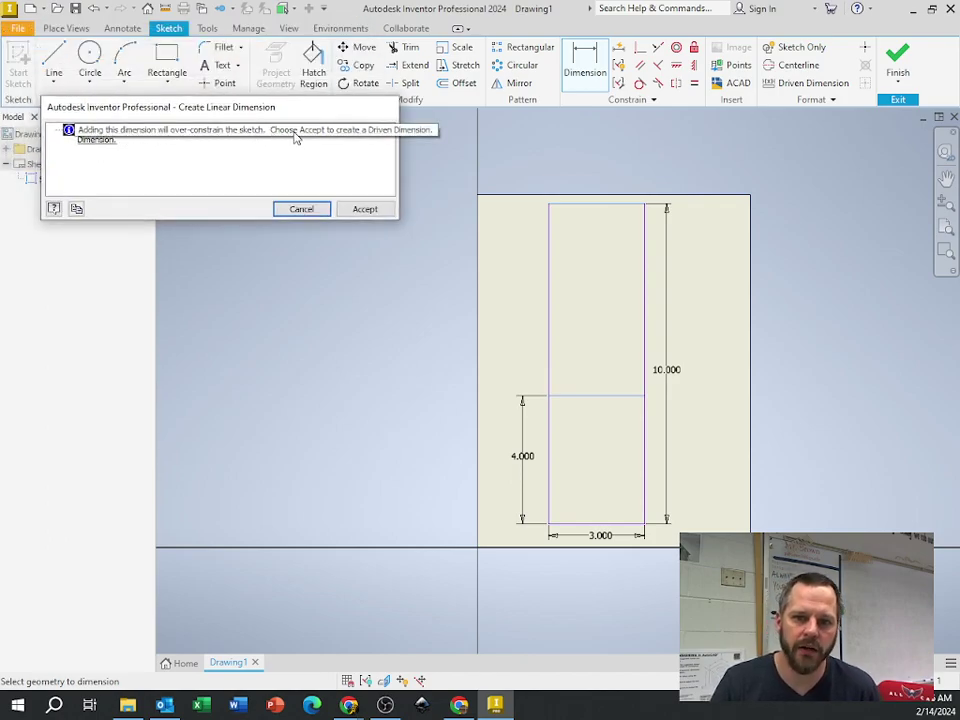
click(366, 209)
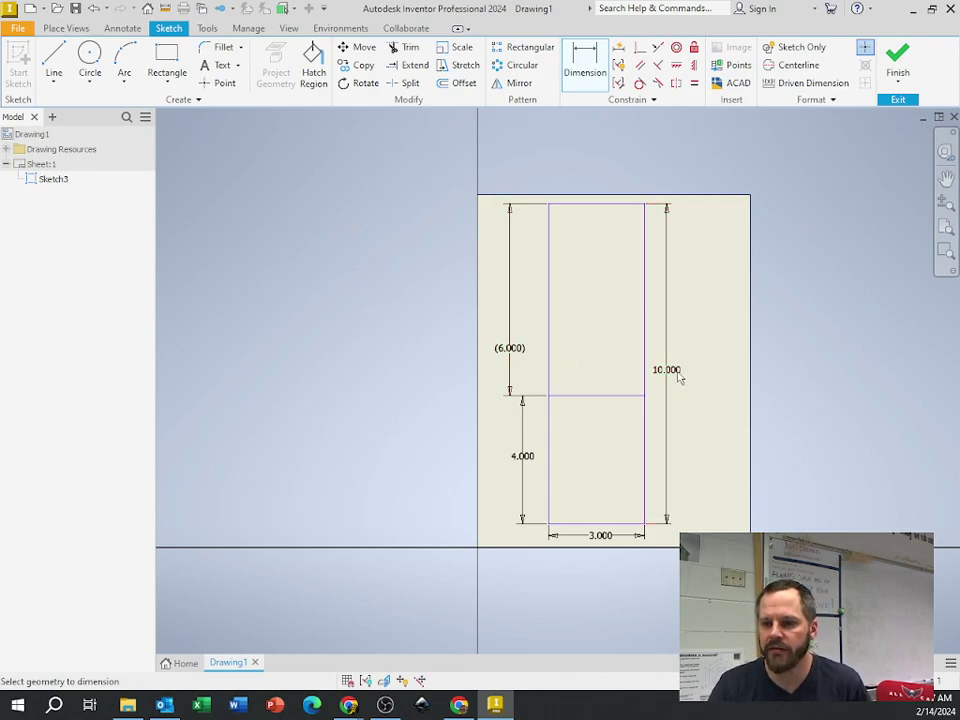
Step: Set the height dimension of the section below the dividing line to 3 in
scroll(675, 371, down, 3)
scroll(675, 375, up, 4)
scroll(675, 378, up, 3)
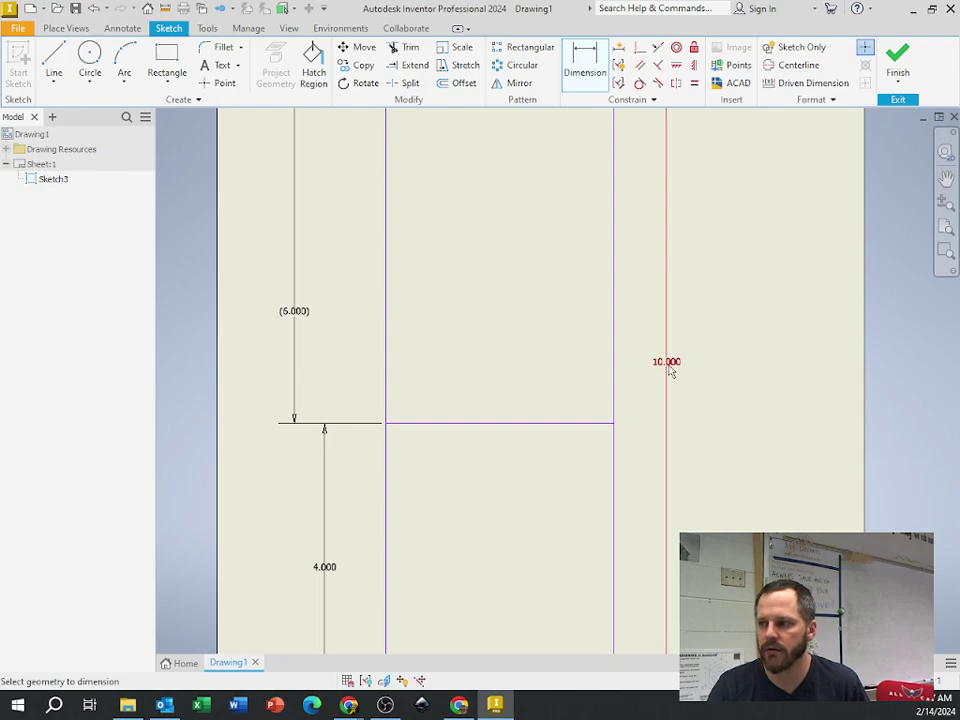
scroll(415, 550, down, 5)
middle_drag(354, 574, 368, 490)
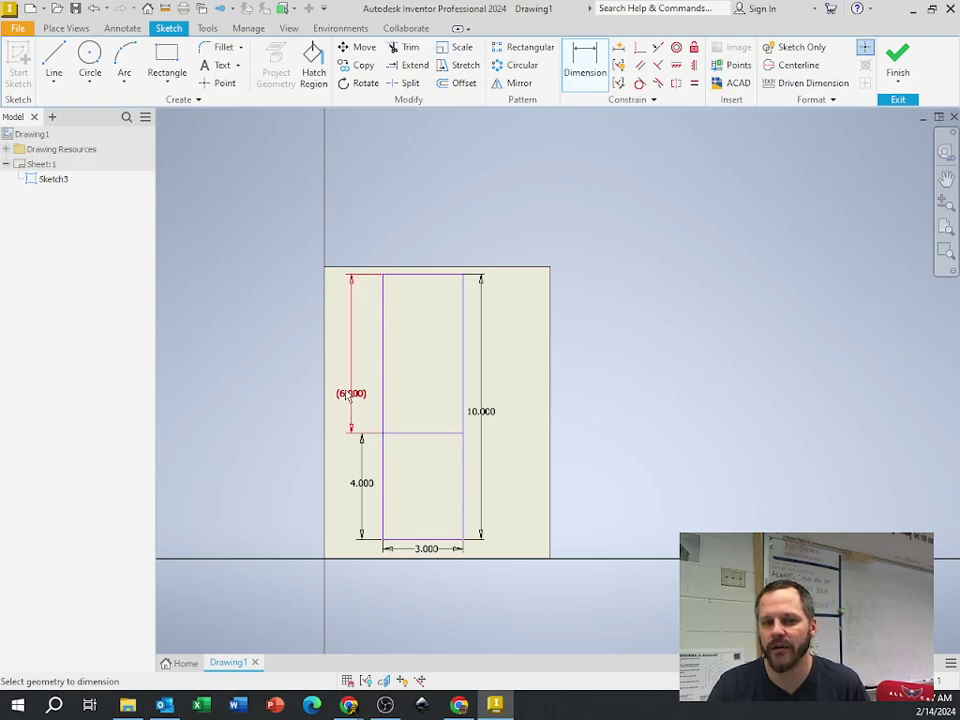
double_click(366, 486)
text(3)
key(Return)
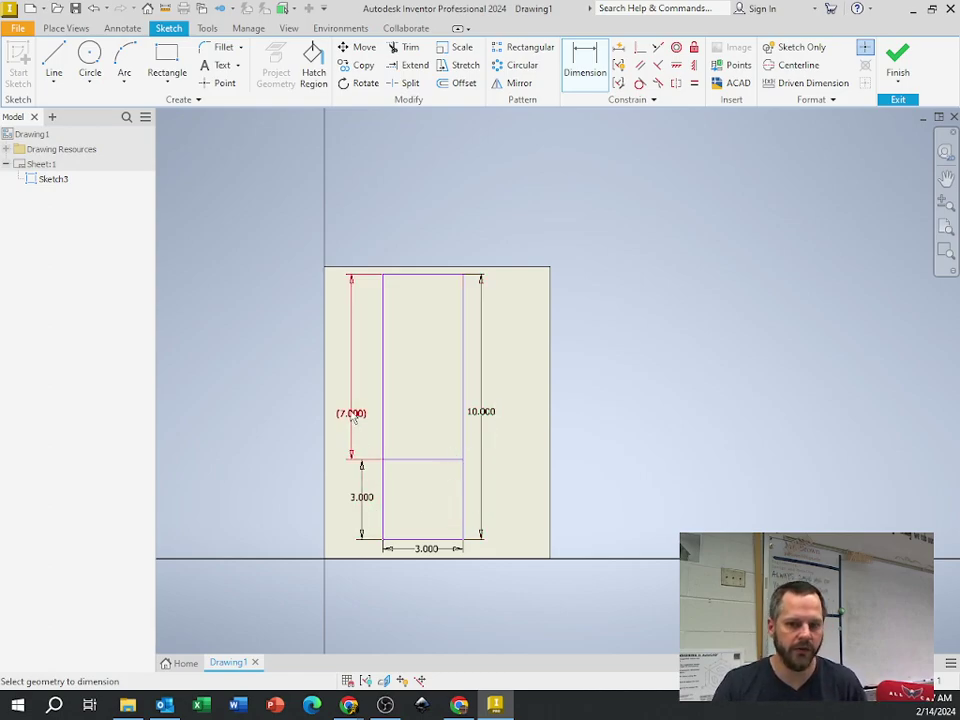
Step: Set the height dimension of the section below the dividing line back to 4 in
click(368, 500)
double_click(330, 550)
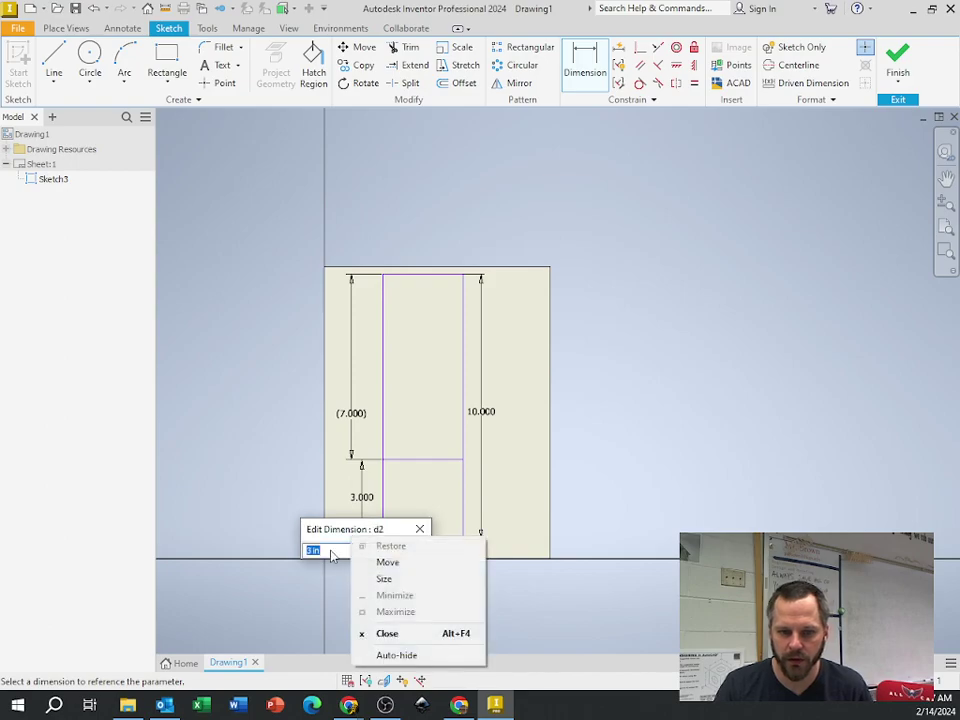
text(4)
key(Return)
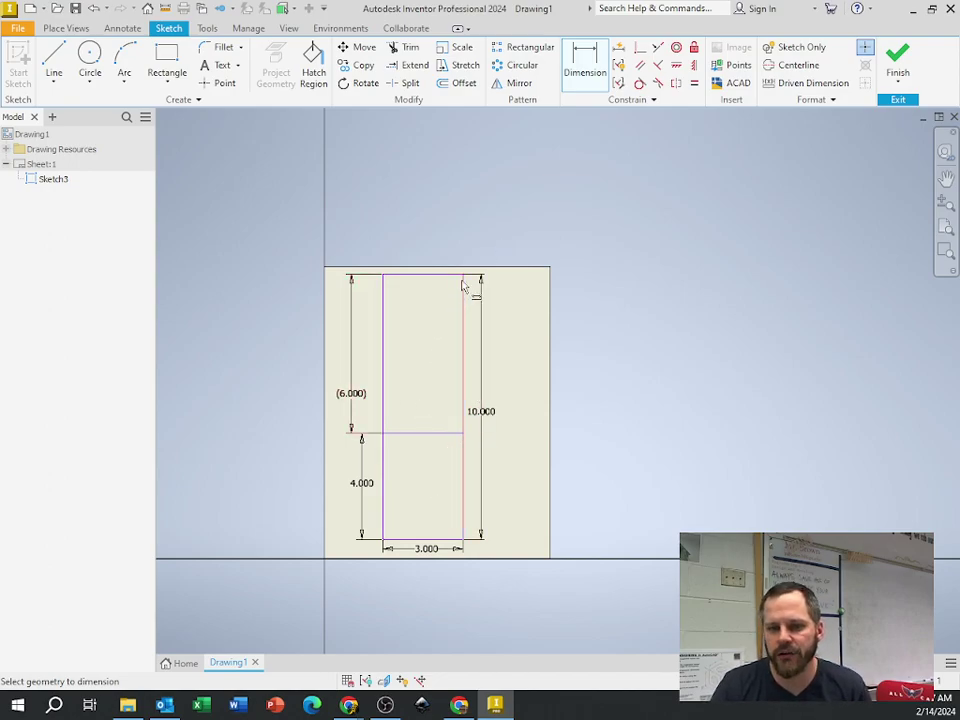
Step: Draw a rectangle 1.5 in wide and 3/8 in high inside the upper section, starting on its left side
scroll(395, 401, up, 4)
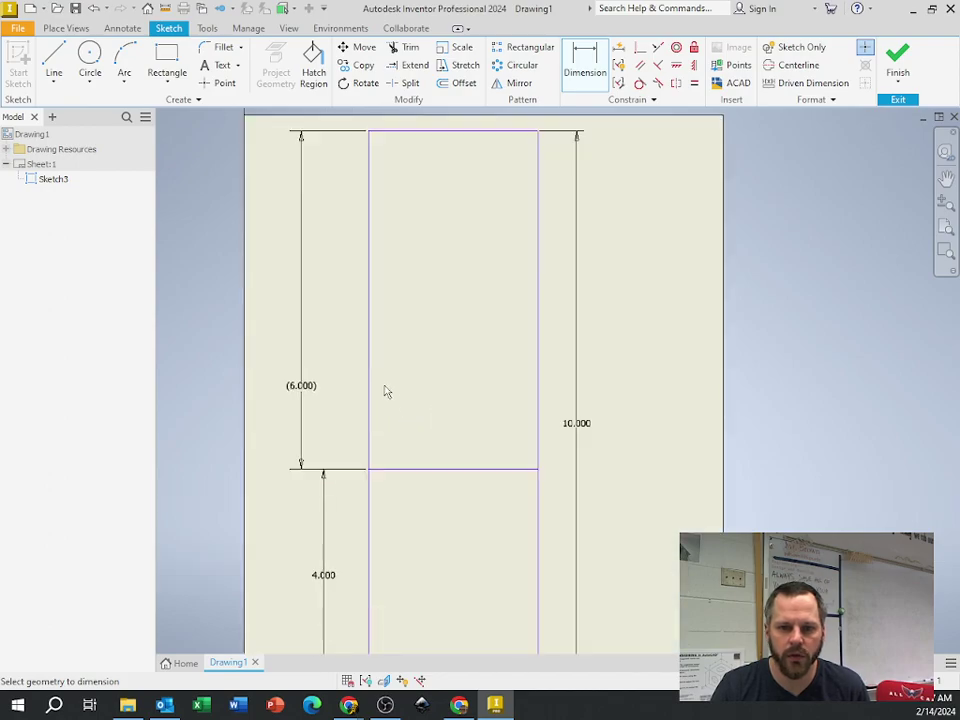
scroll(434, 434, down, 3)
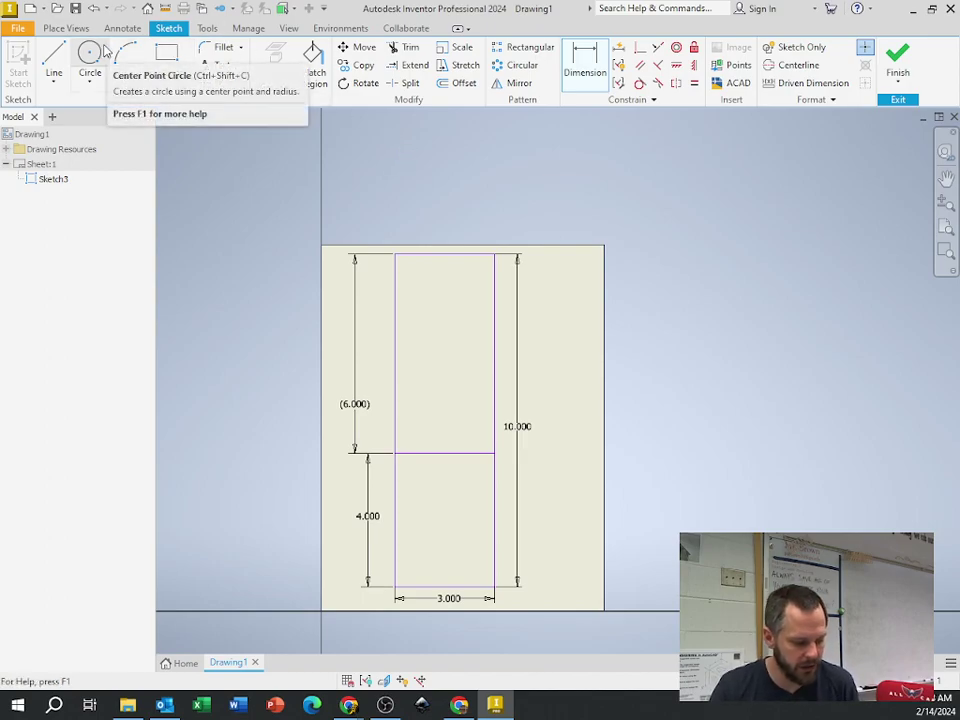
click(169, 57)
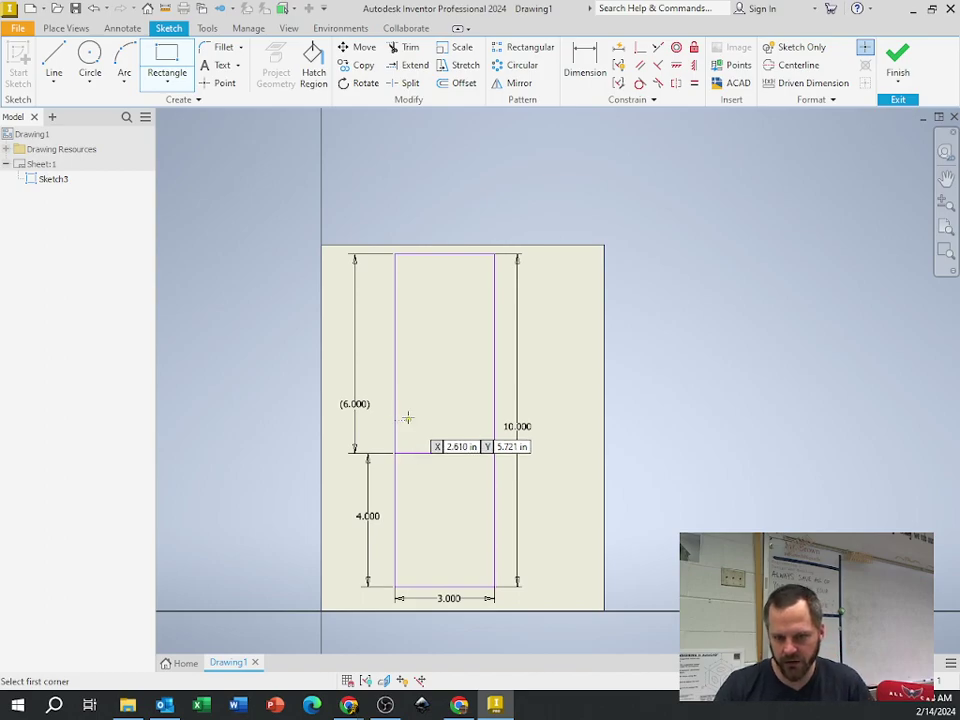
click(394, 351)
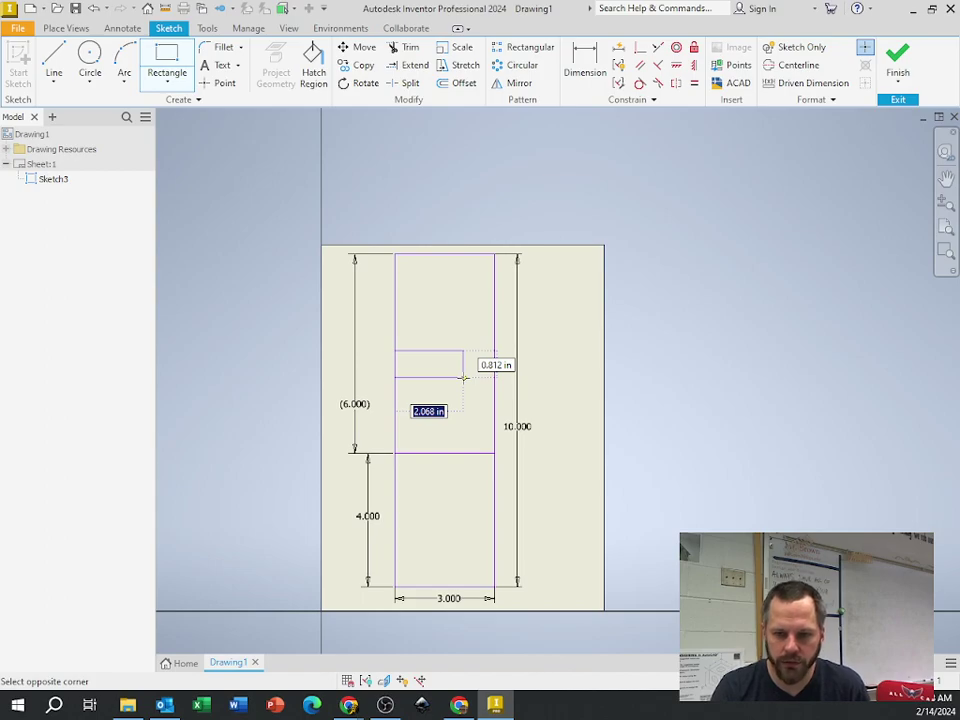
text(1.)
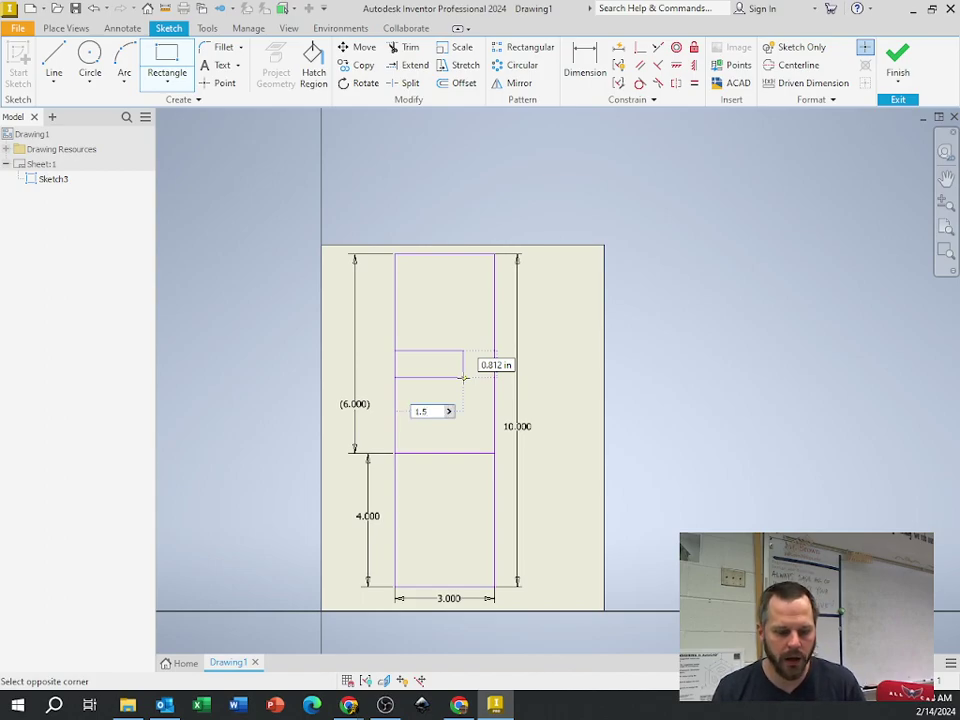
text(5)
key(Tab)
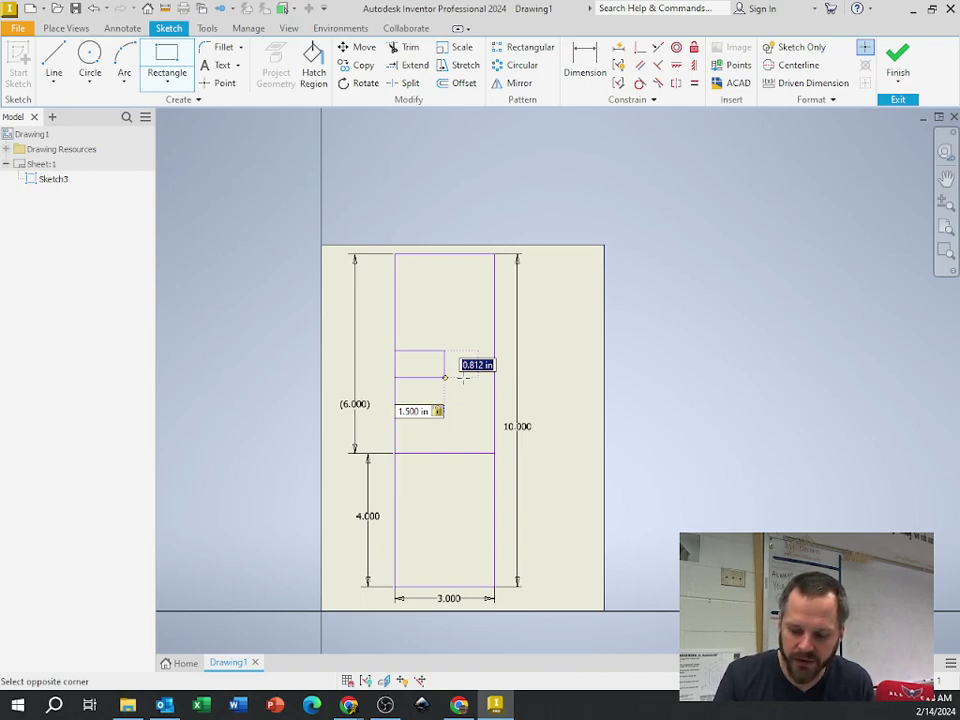
text(3/8)
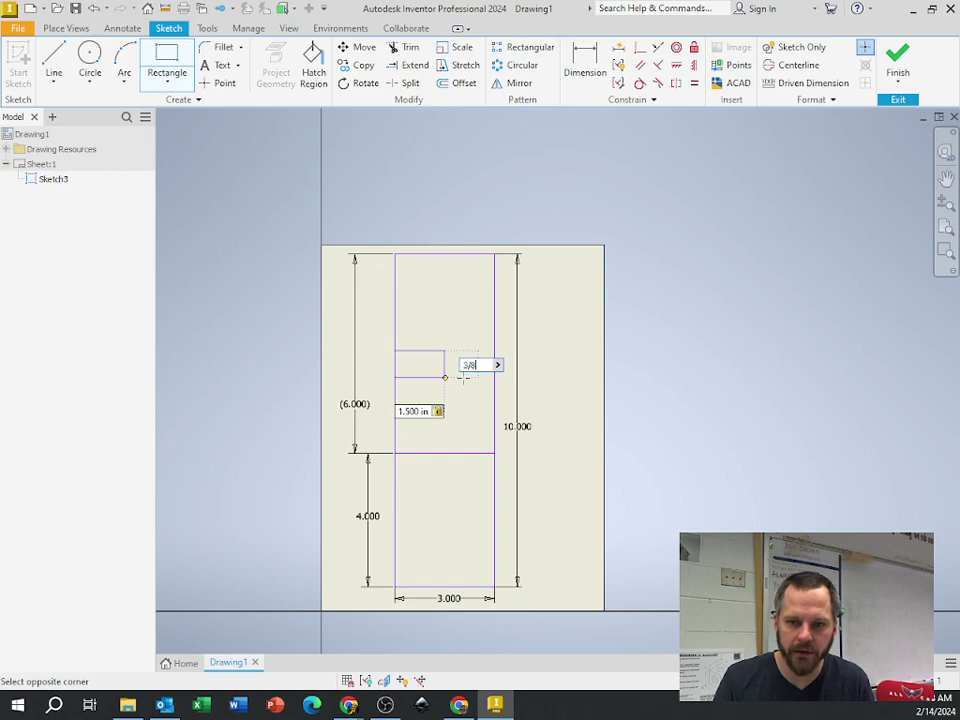
key(Return)
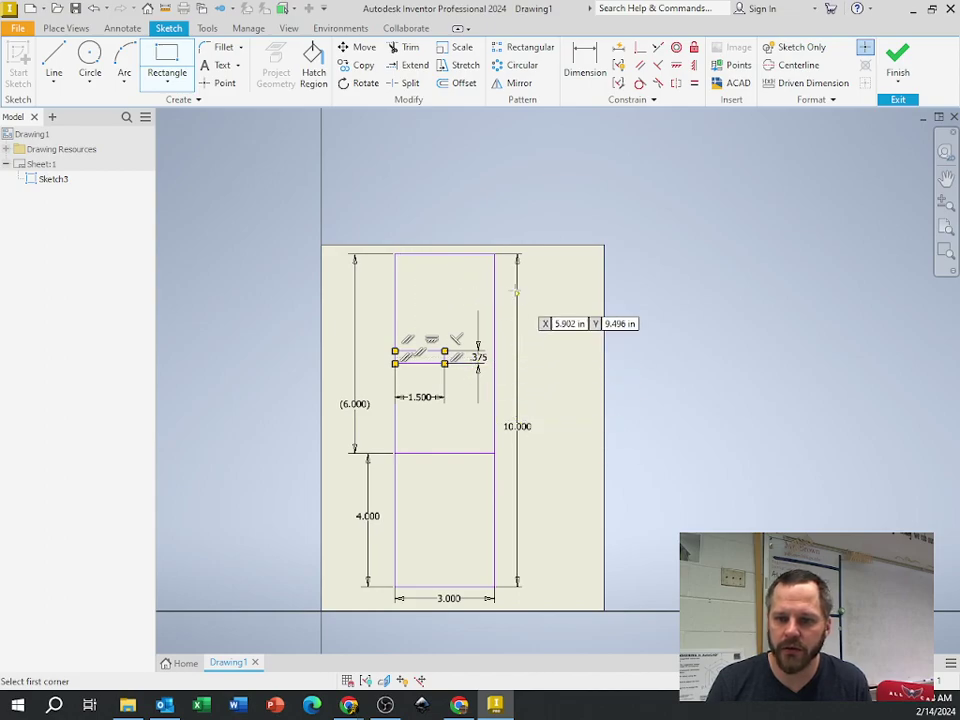
Step: Draw a rectangle 125/78 in wide in the empty area beside the sheet
click(666, 331)
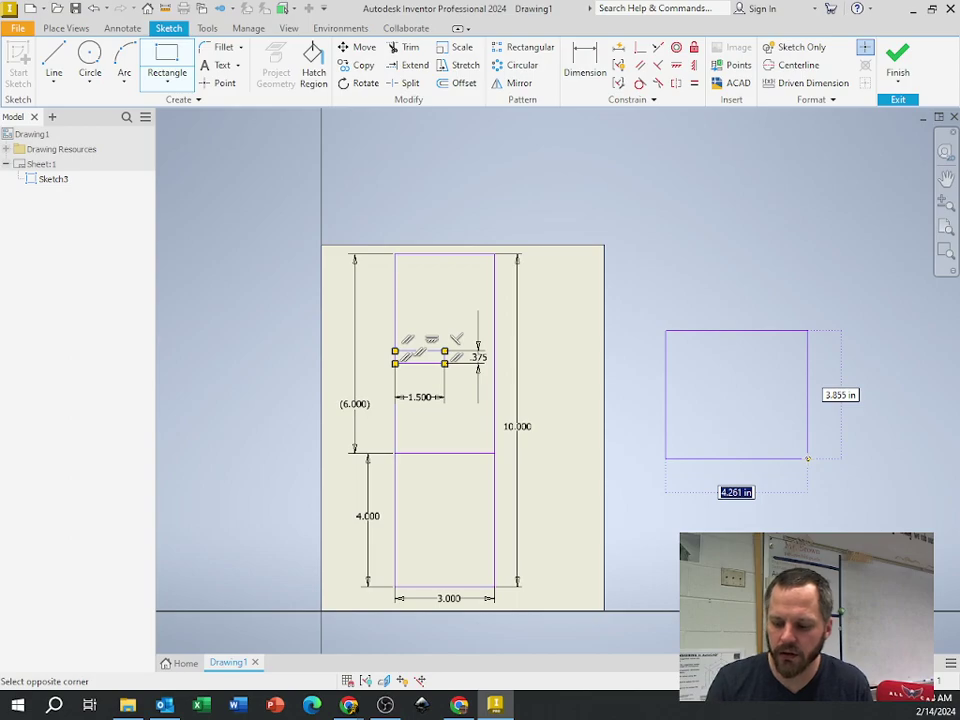
text(125/78)
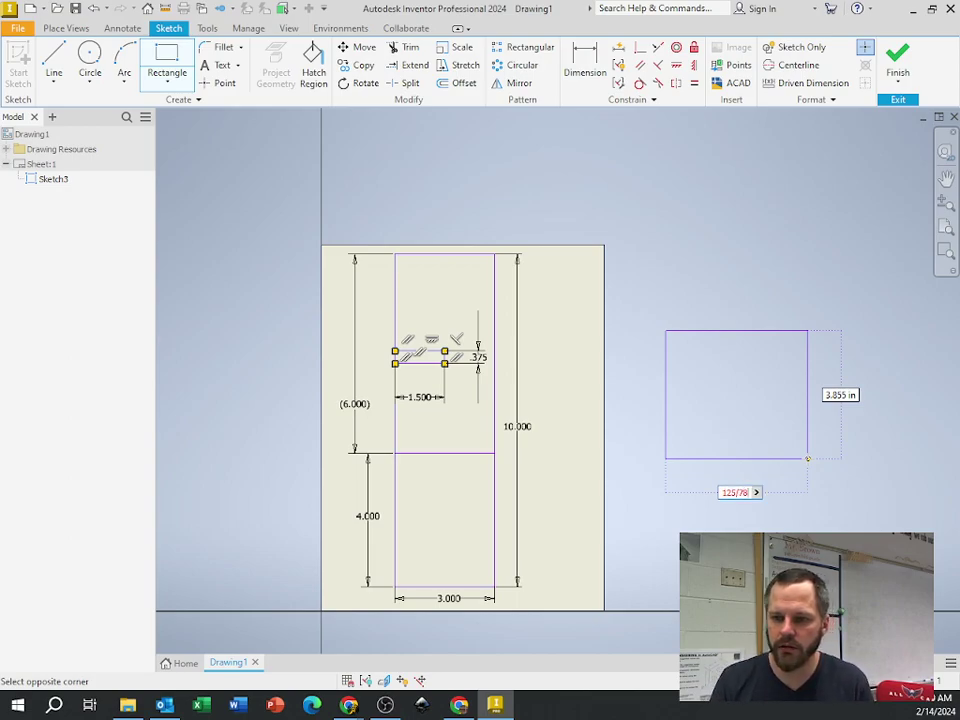
key(Return)
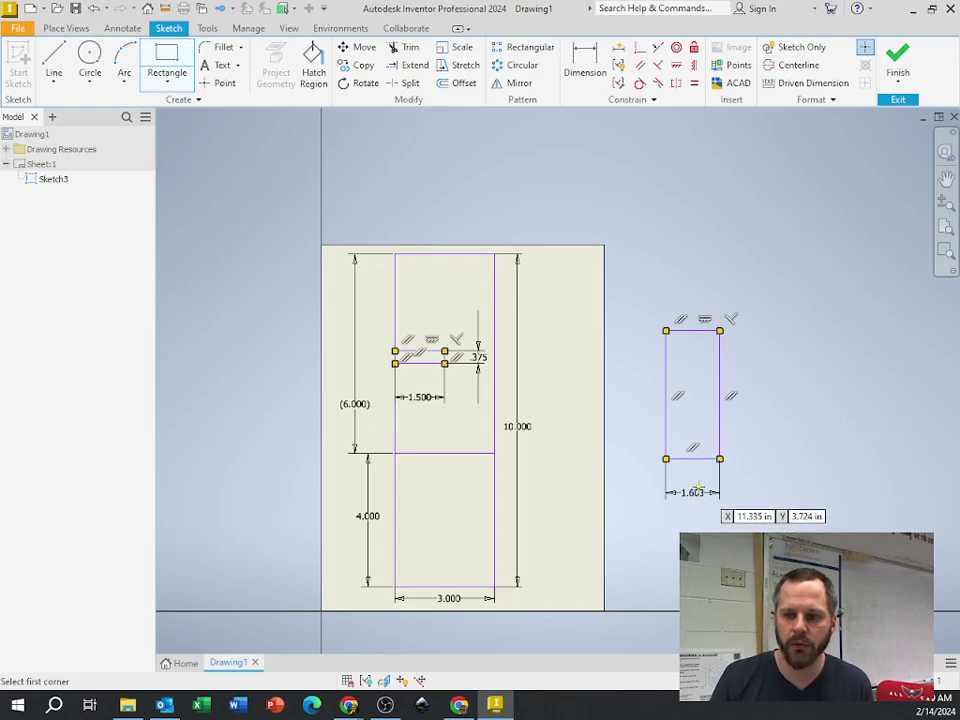
Step: Dimension the height of the rectangle beside the sheet and link it to the small rectangle's 1.500 in width dimension
click(585, 60)
click(680, 332)
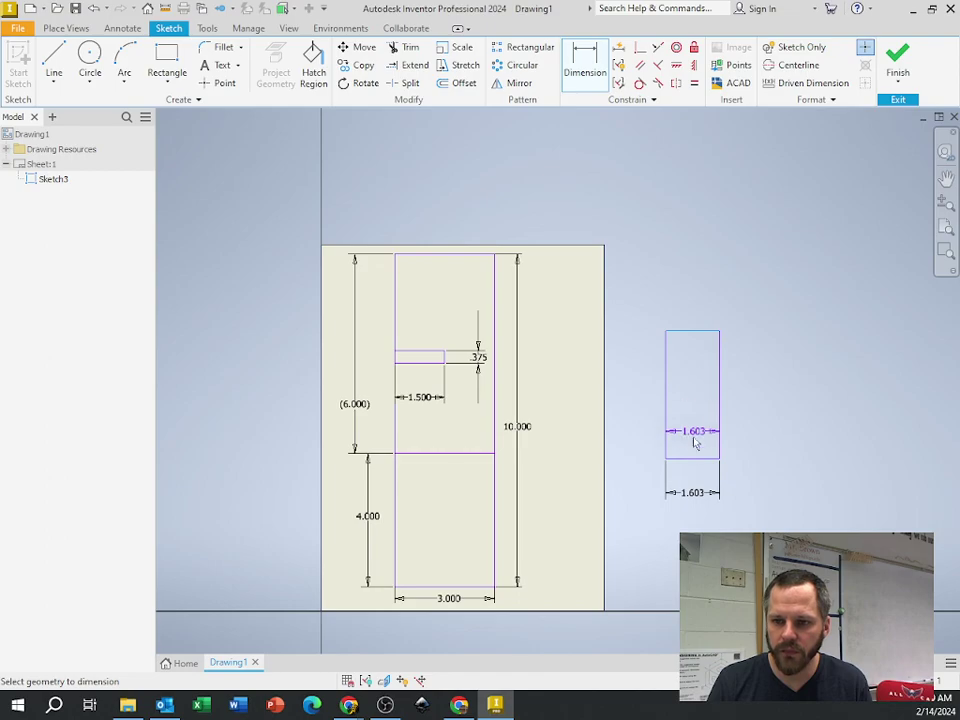
click(682, 461)
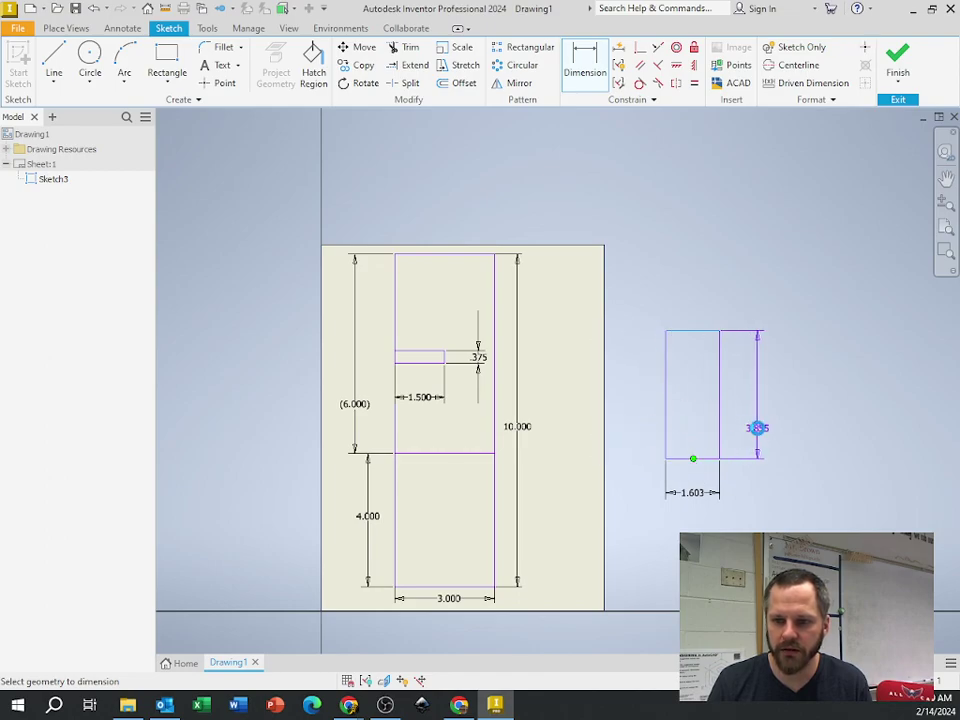
click(757, 428)
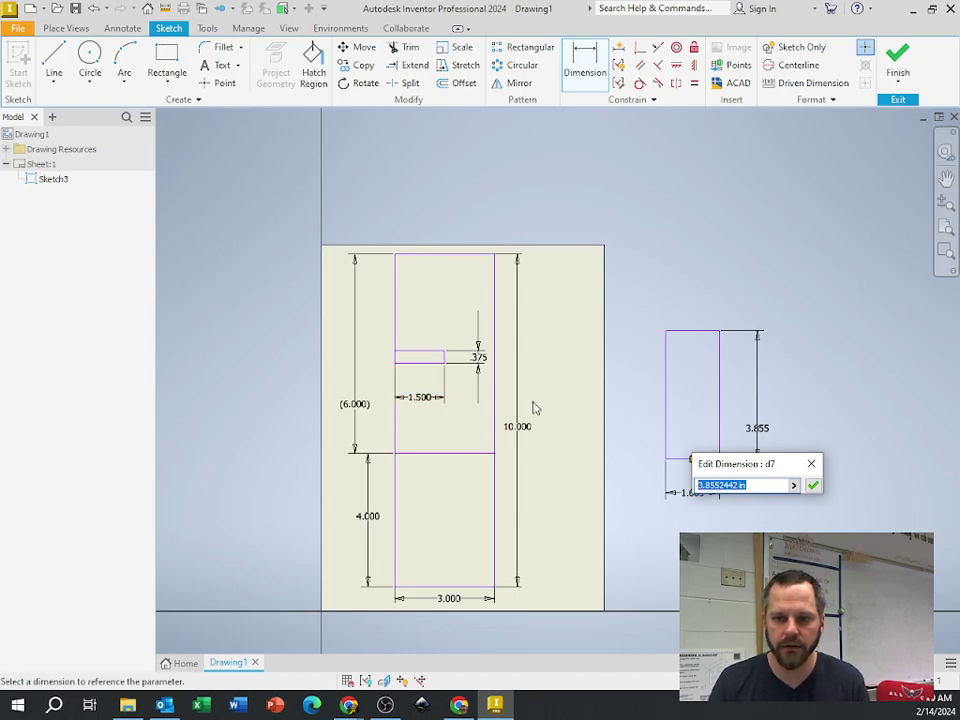
click(426, 398)
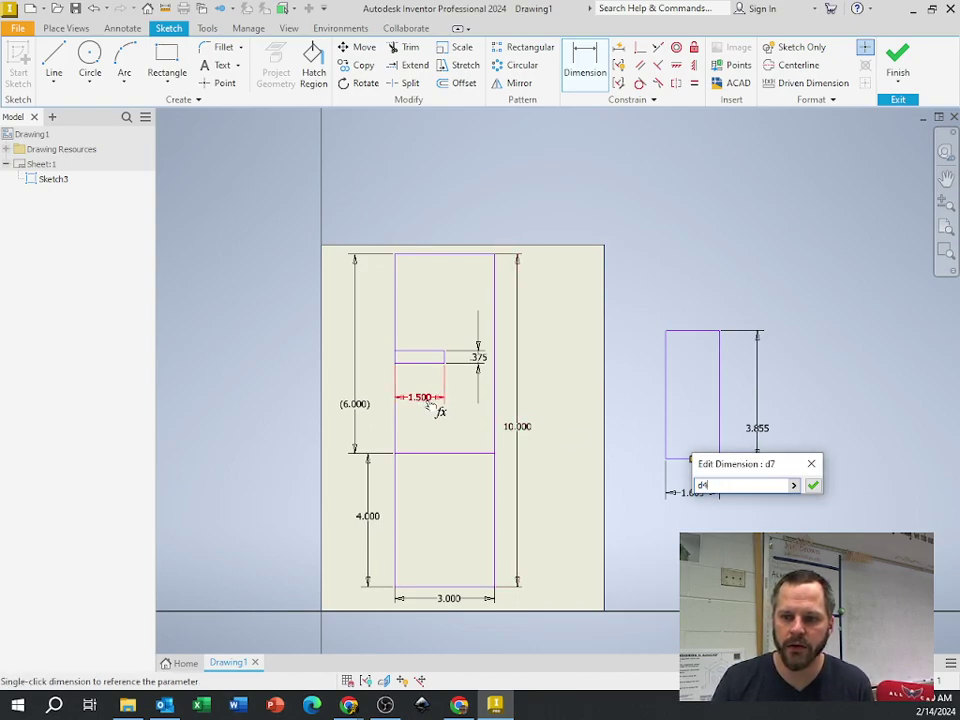
click(814, 487)
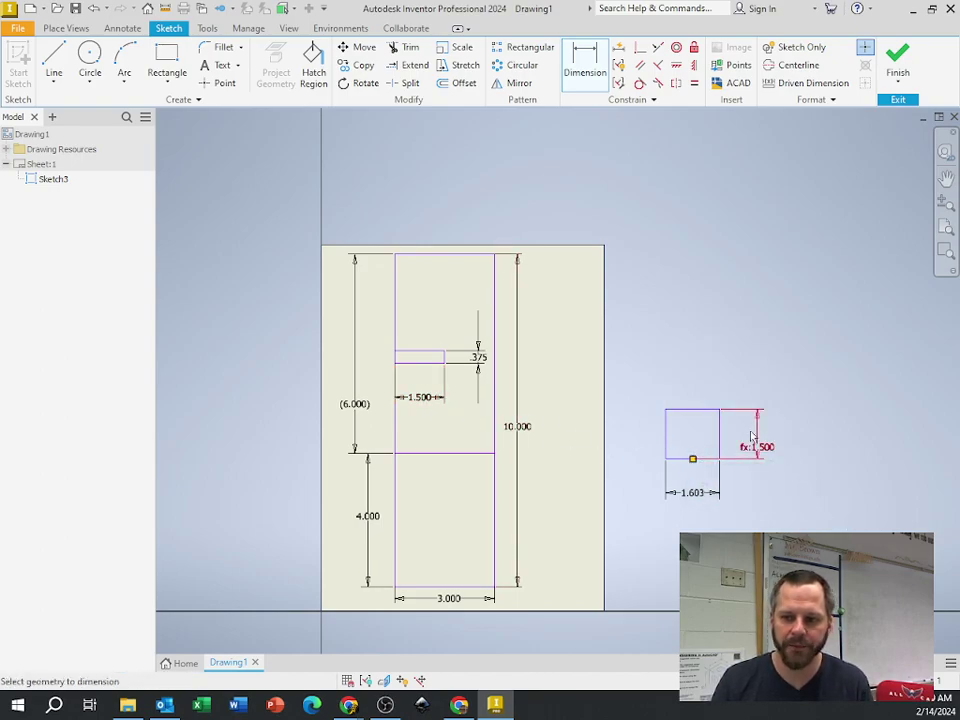
Step: Delete the rectangle beside the sheet together with its dimensions
key(Escape)
drag(643, 362, 810, 505)
key(Delete)
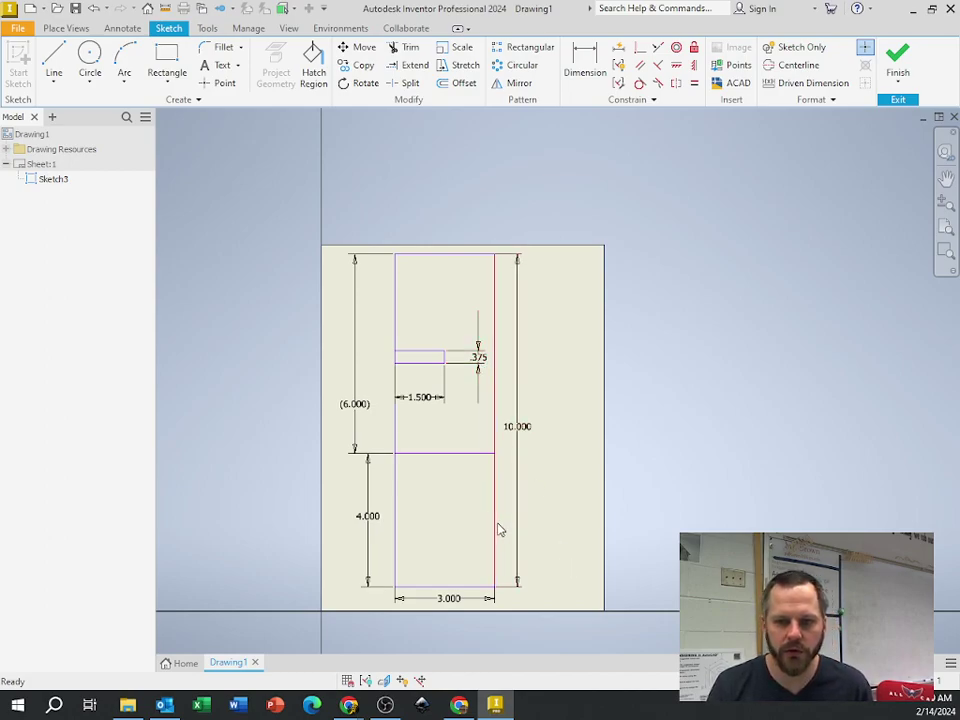
Step: Draw a rectangle 1.5 in wide and 3/8 in high inside the lower section, starting on its right side
click(165, 58)
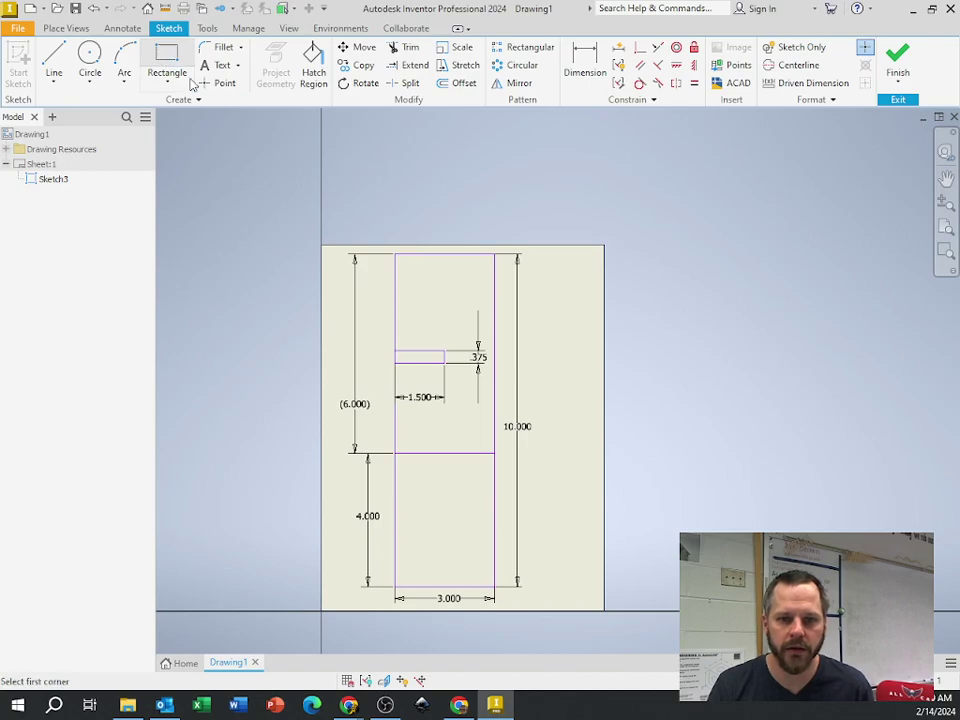
click(494, 507)
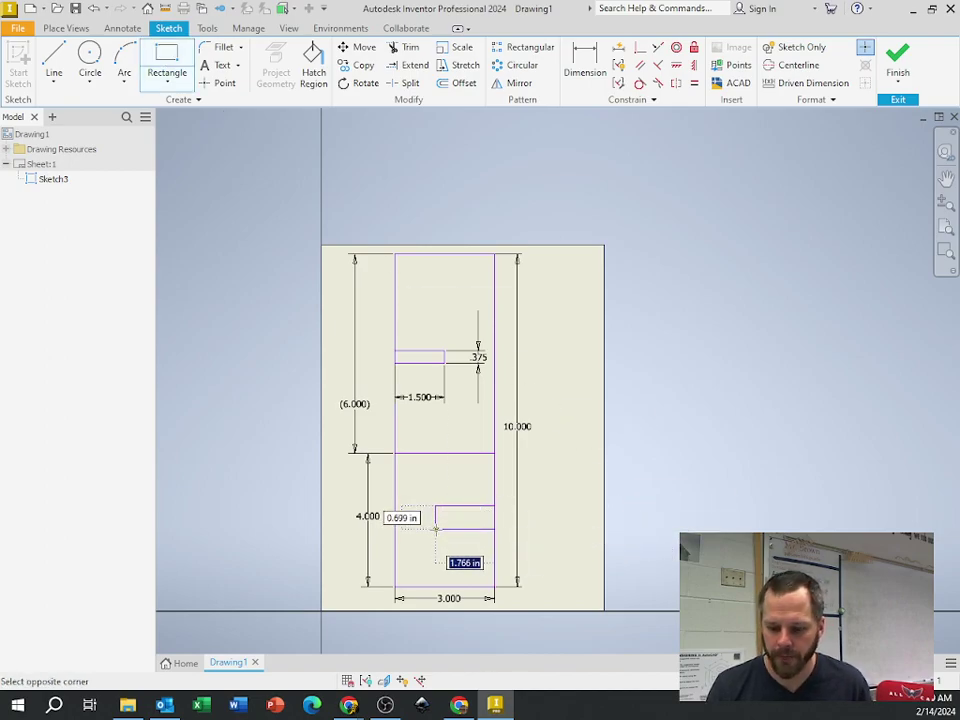
text(1.)
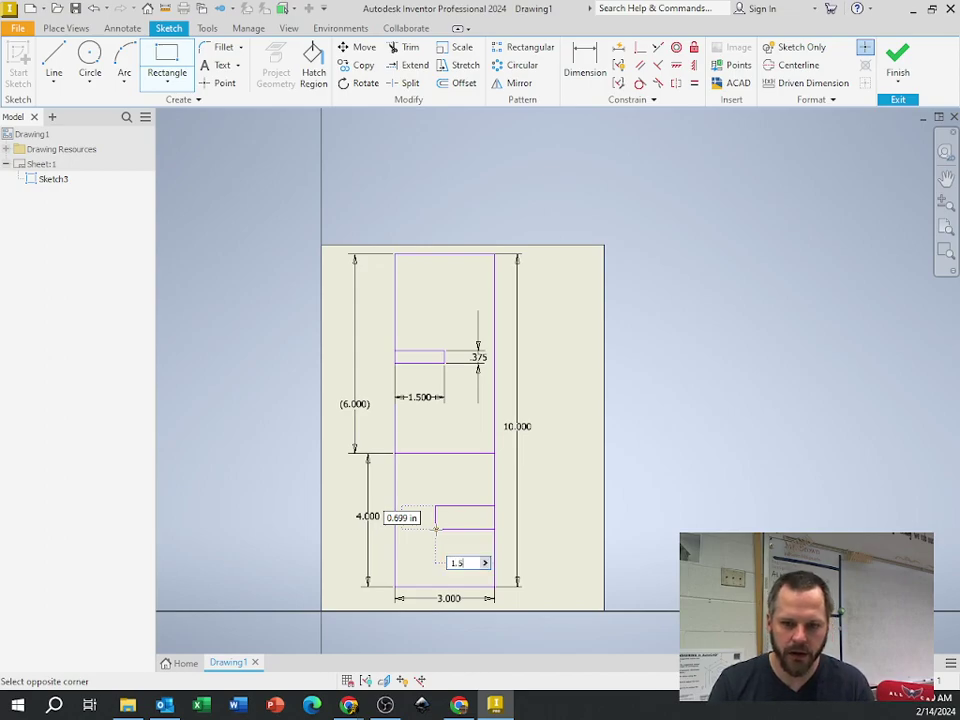
text(5)
key(Tab)
text(3/8)
key(Return)
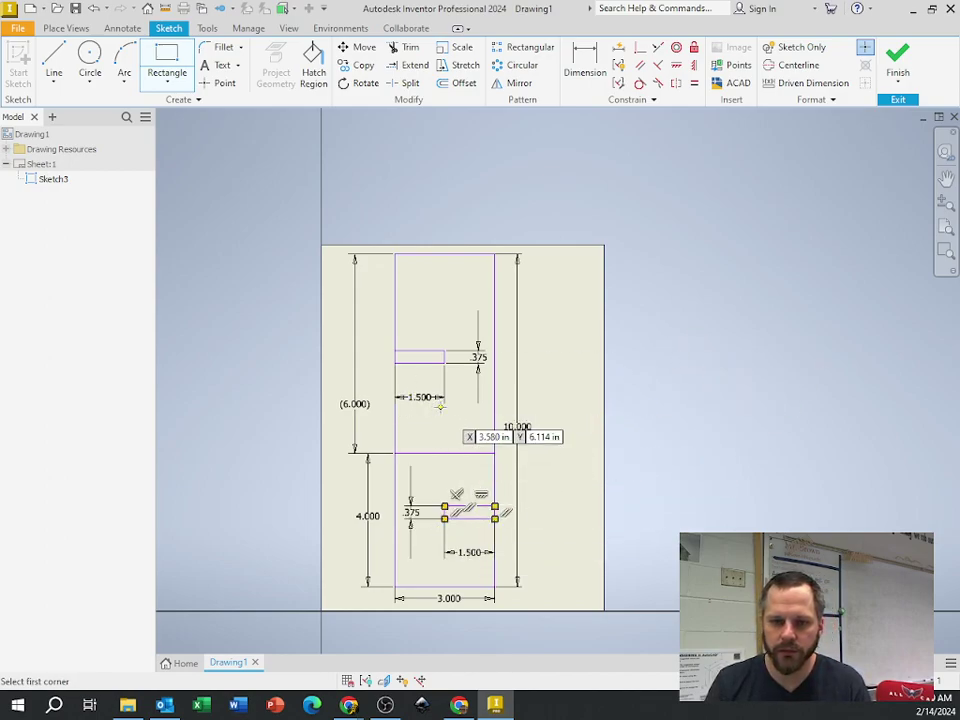
scroll(447, 433, down, 2)
scroll(411, 390, up, 4)
middle_drag(411, 390, 433, 332)
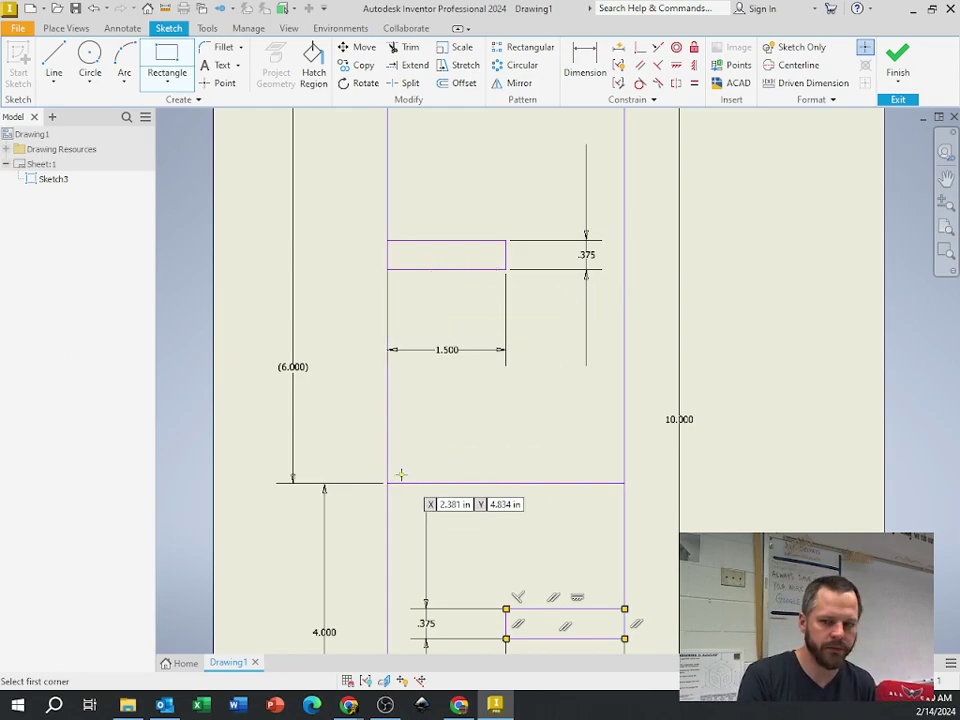
key(e)
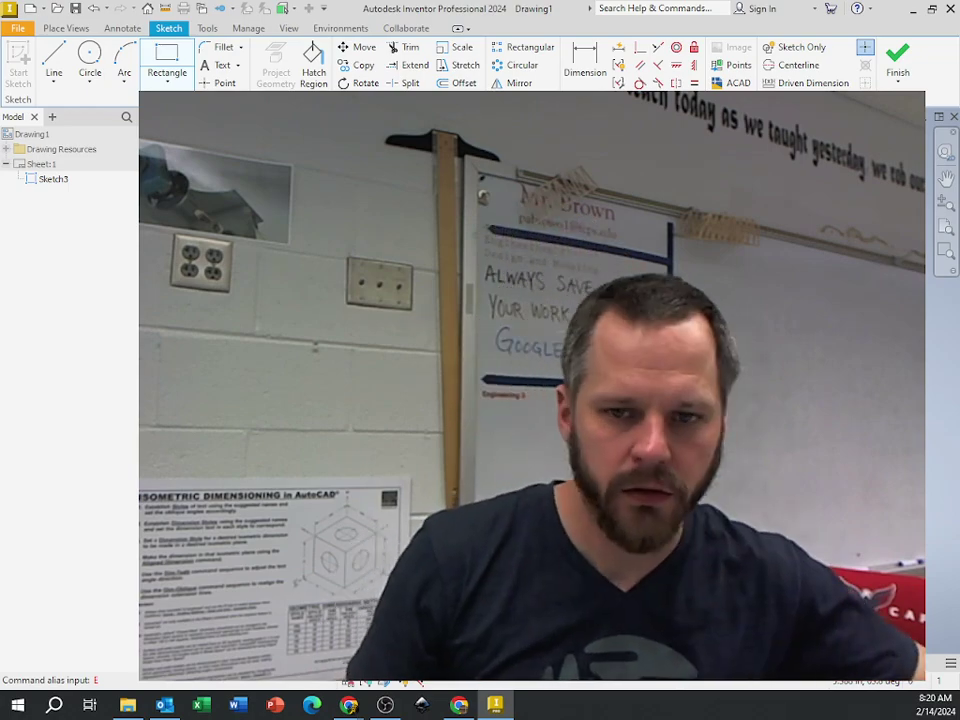
click(585, 60)
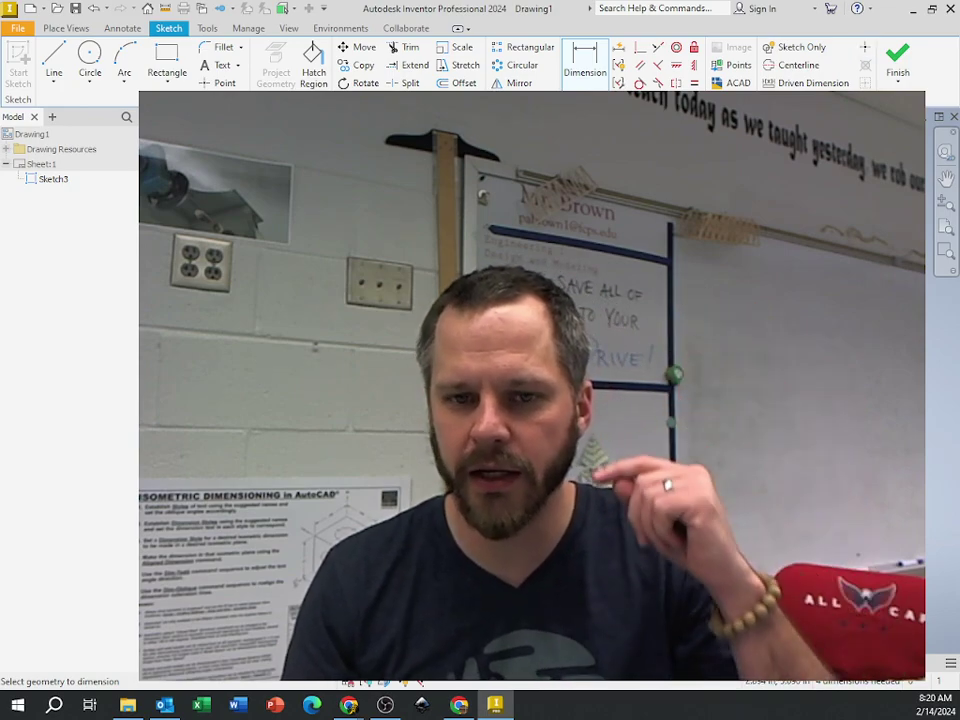
key(Escape)
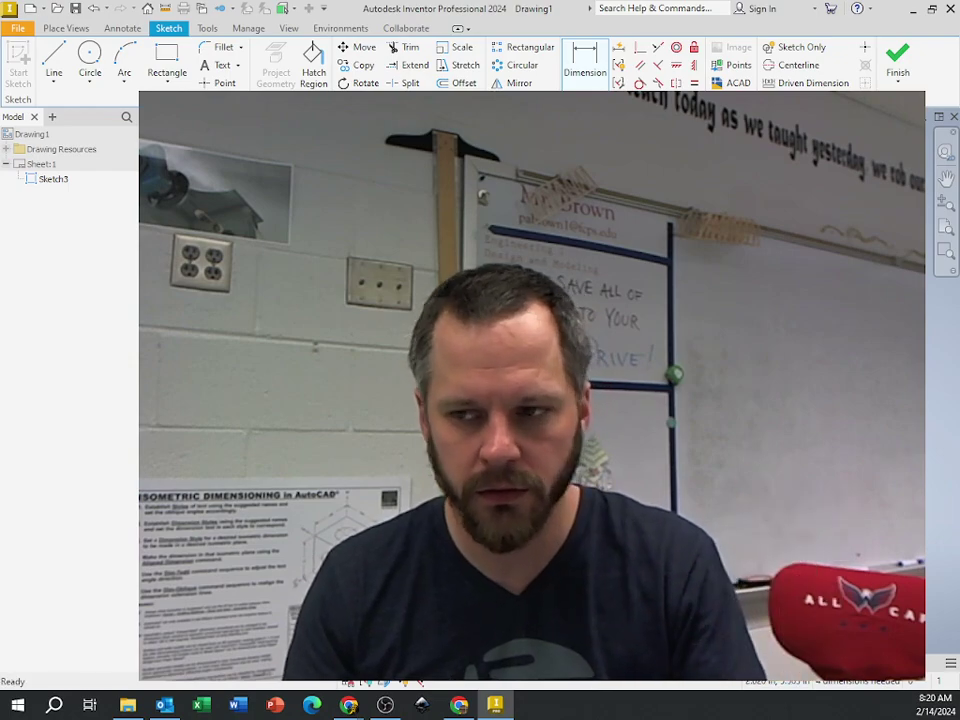
key(w)
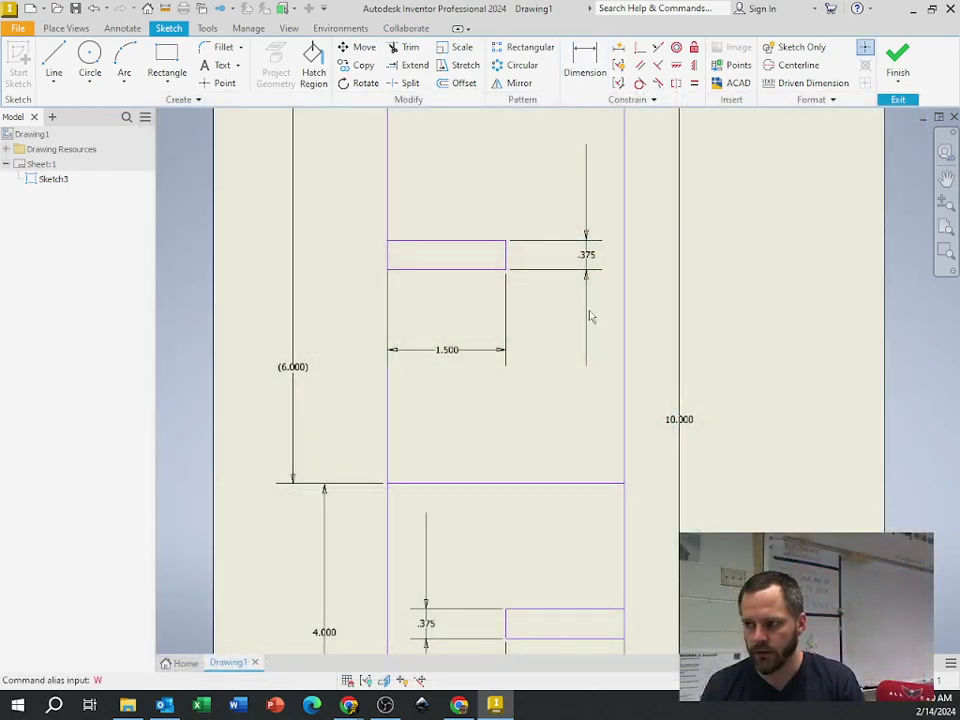
Step: Dimension the distance from the upper small rectangle's bottom edge to the dividing line and set it to 1.5 in
click(585, 62)
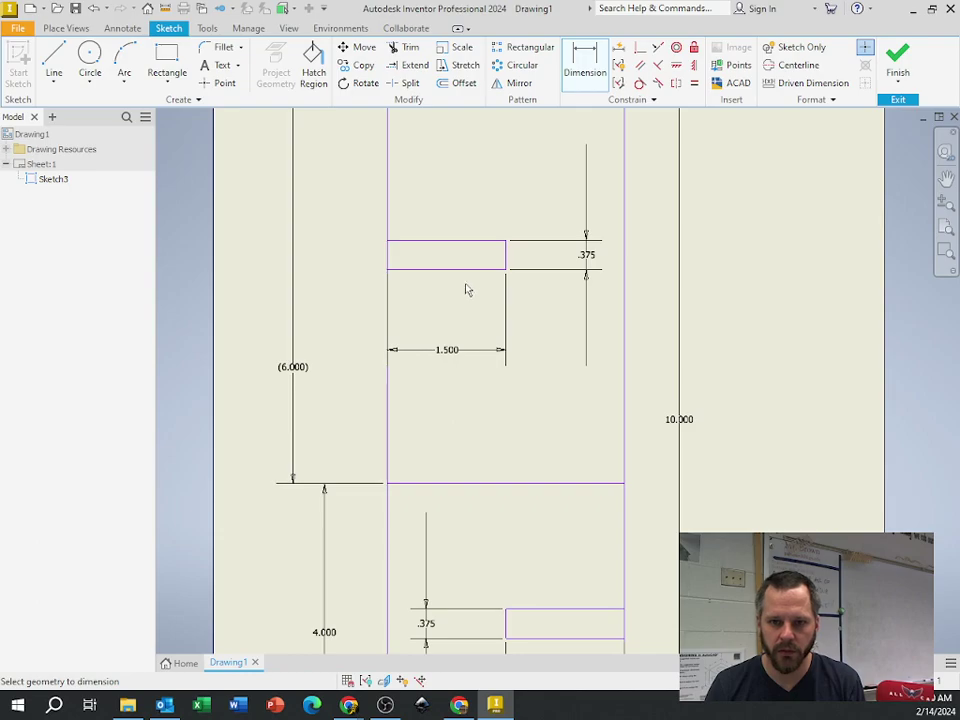
click(475, 272)
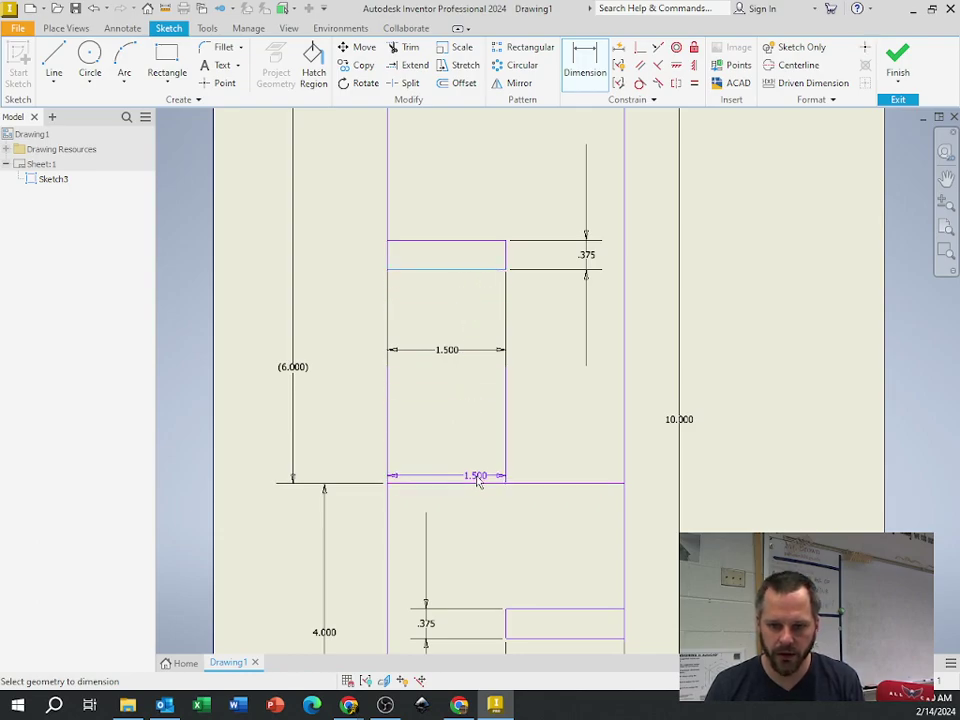
click(465, 483)
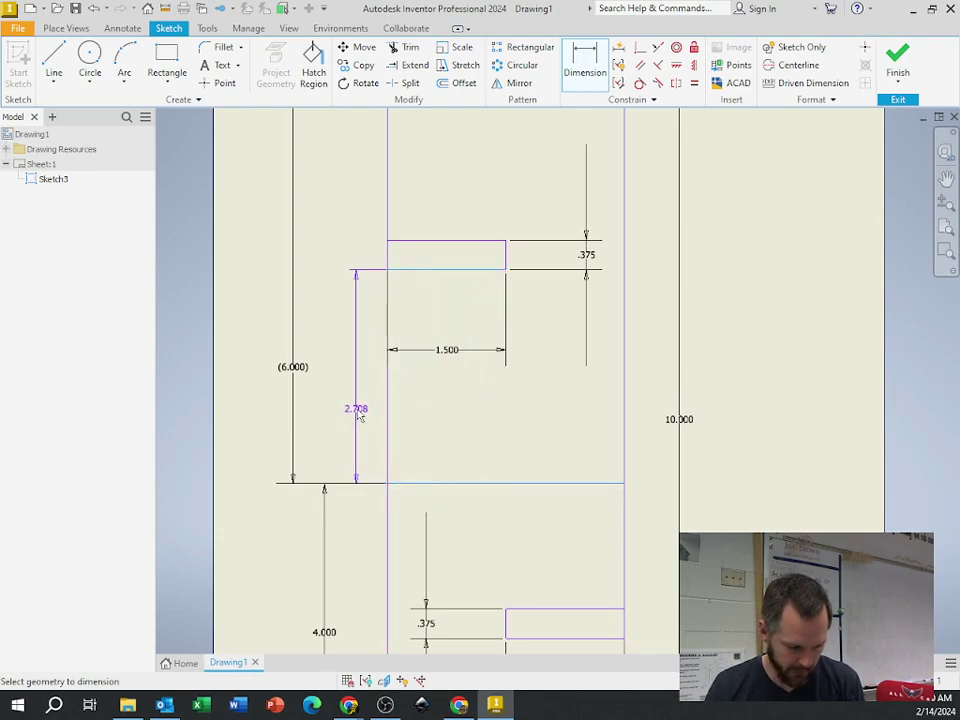
click(358, 414)
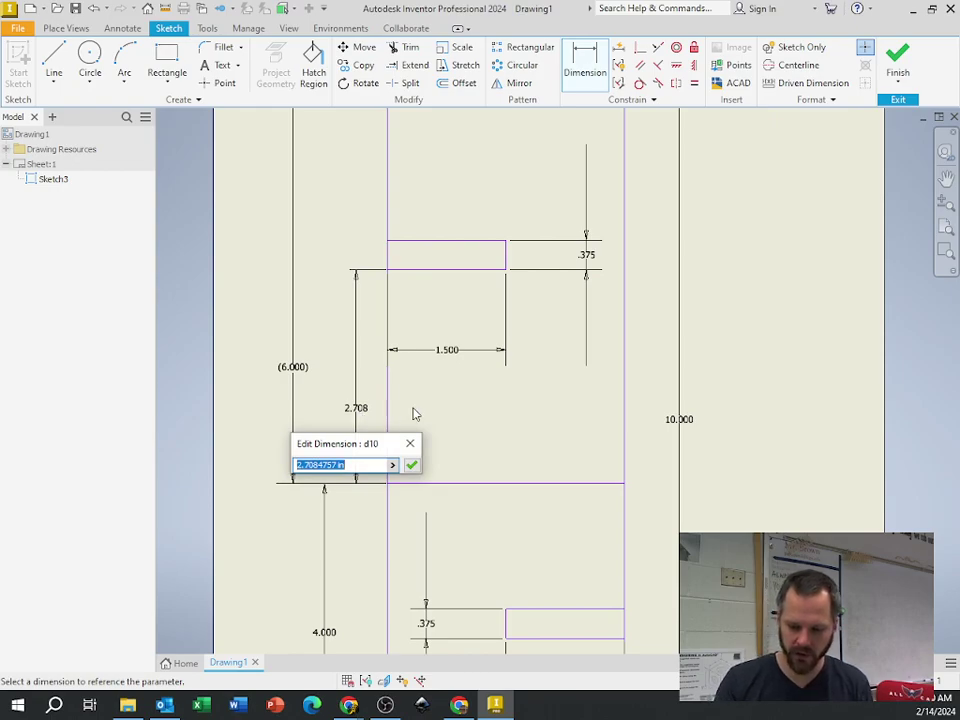
text(1.5)
key(Return)
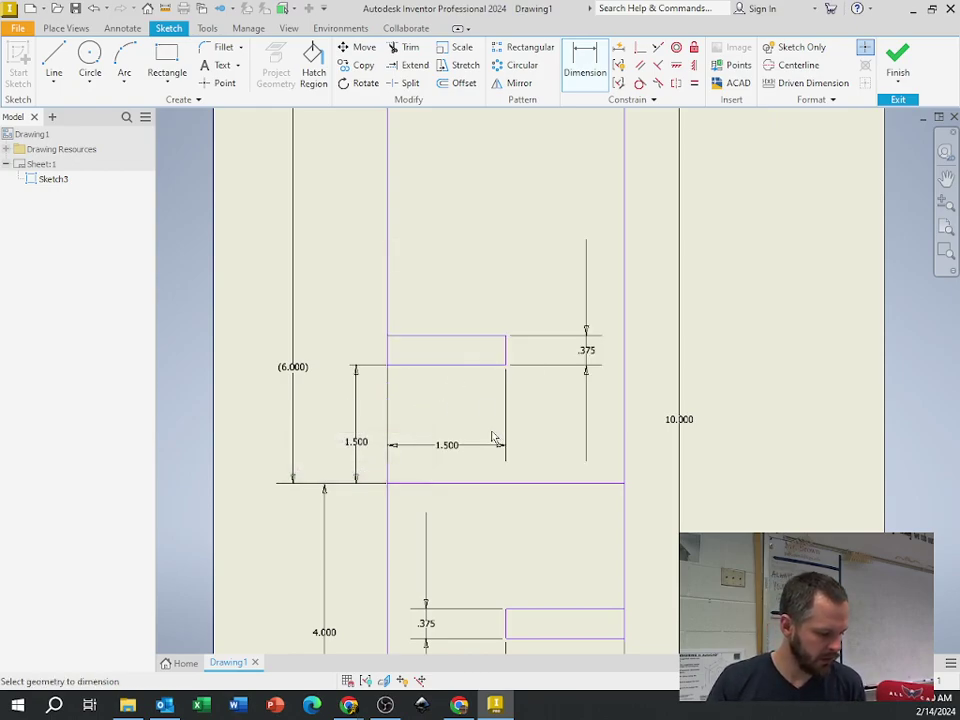
Step: Dimension the distance from the dividing line to the lower small rectangle's top edge and set it to 2.625 in
mouse_move(589, 461)
middle_down()
mouse_move(536, 313)
mouse_move(465, 298)
middle_up()
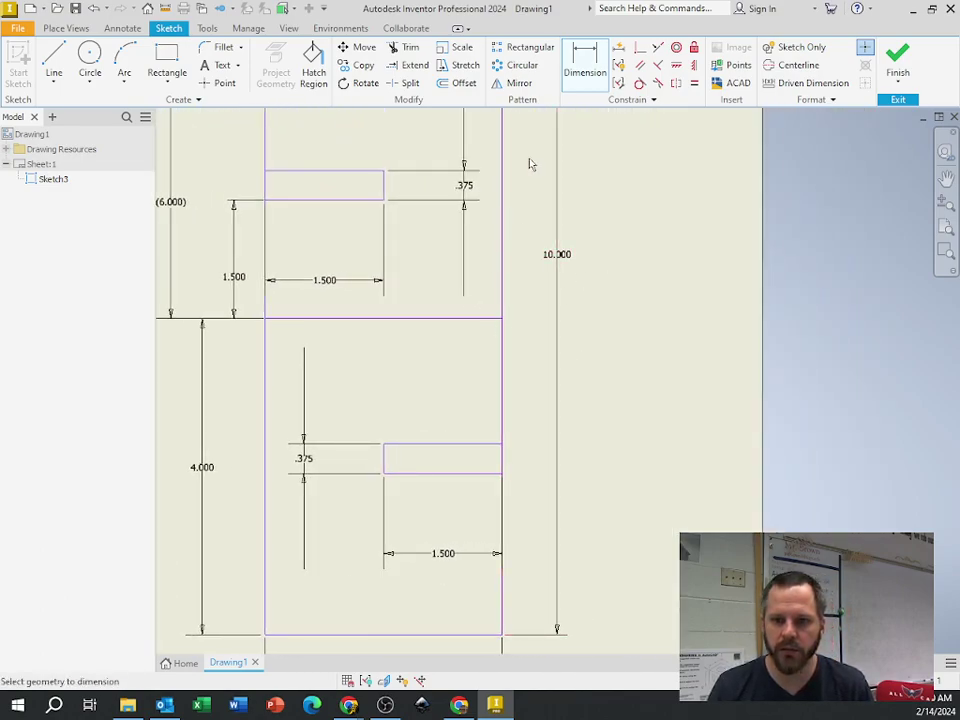
click(431, 319)
click(427, 445)
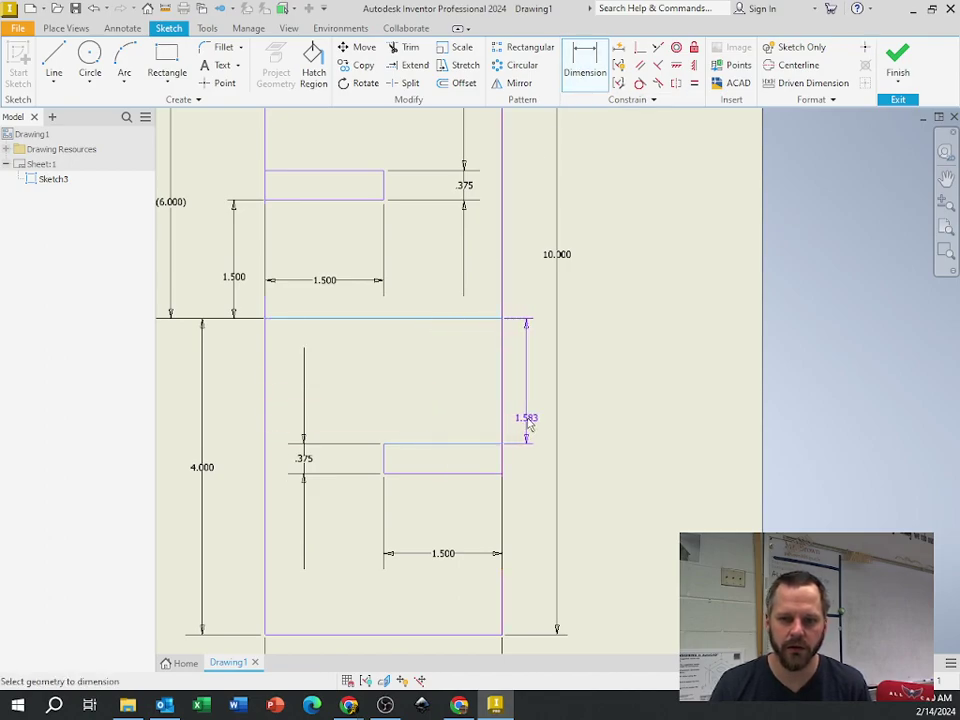
click(531, 424)
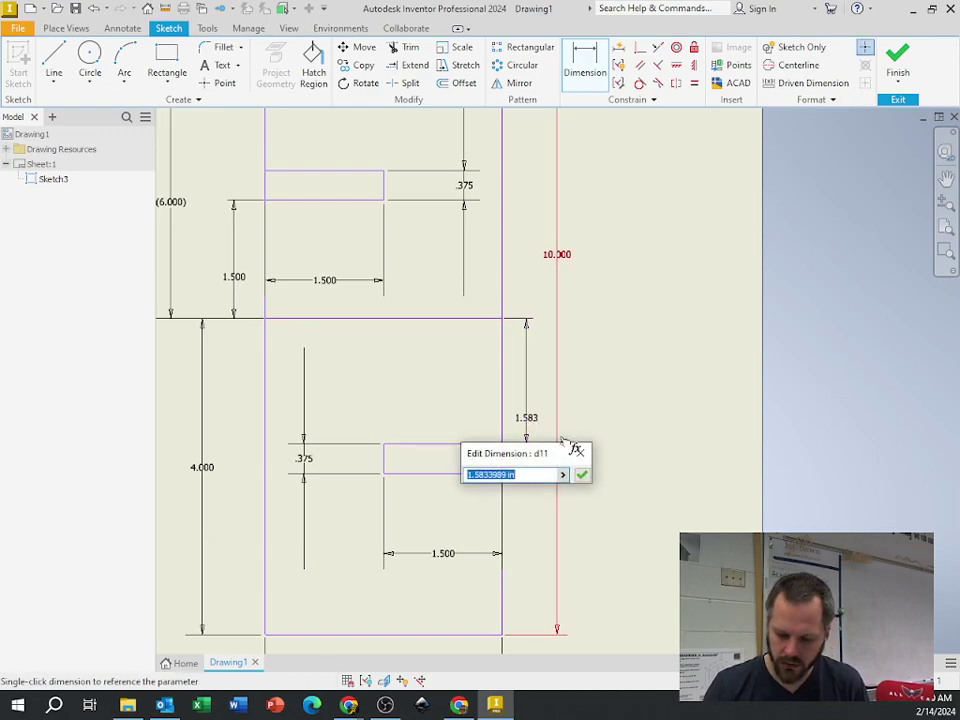
text(2.625)
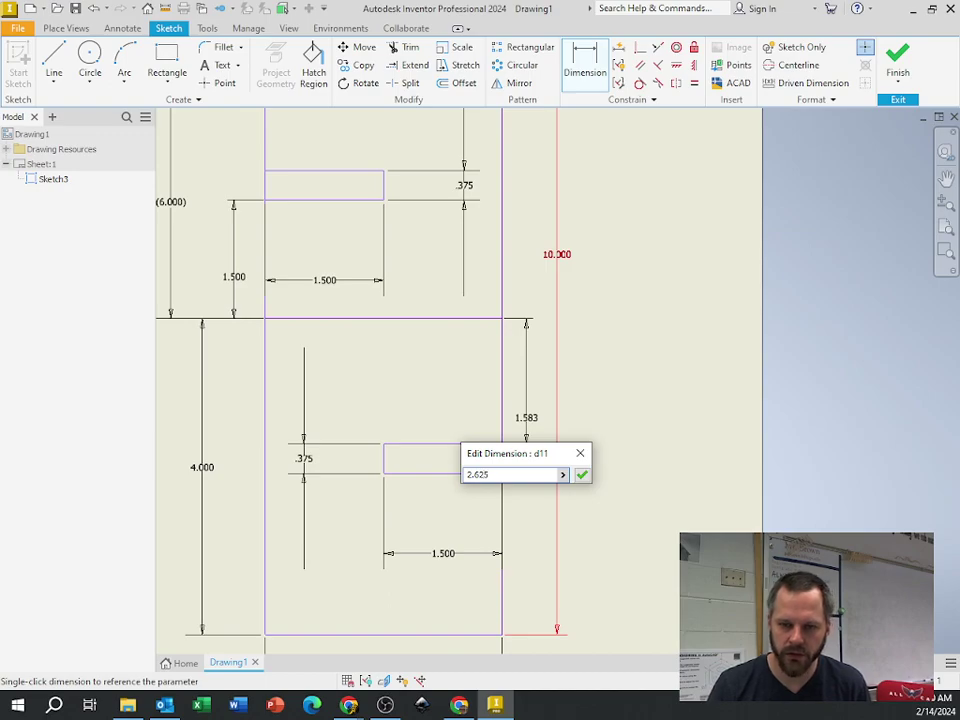
key(Return)
scroll(570, 448, down, 4)
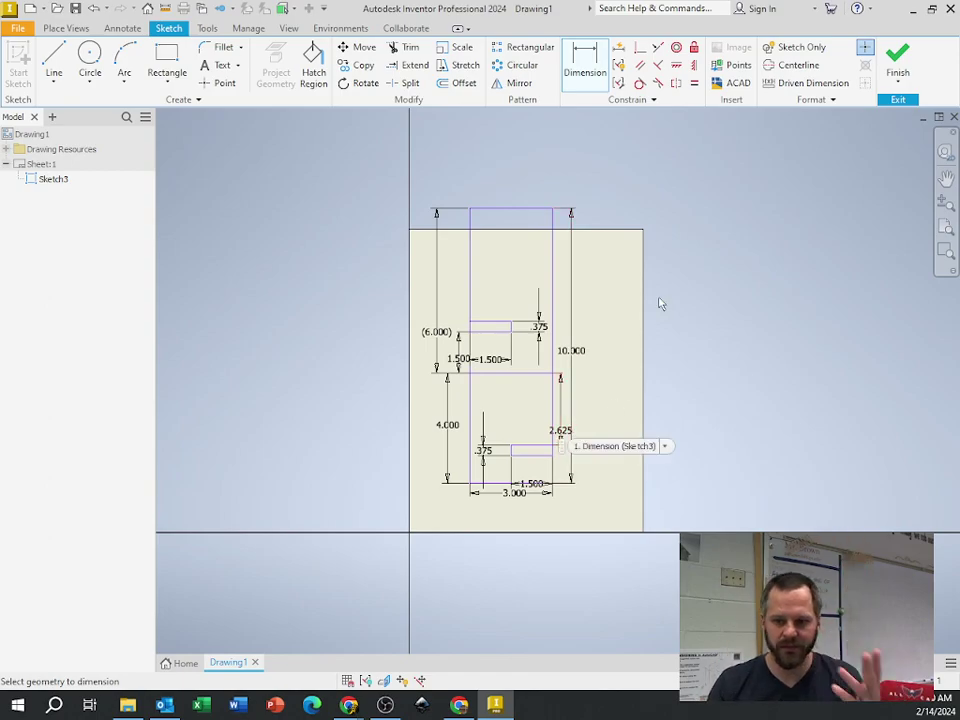
key(Escape)
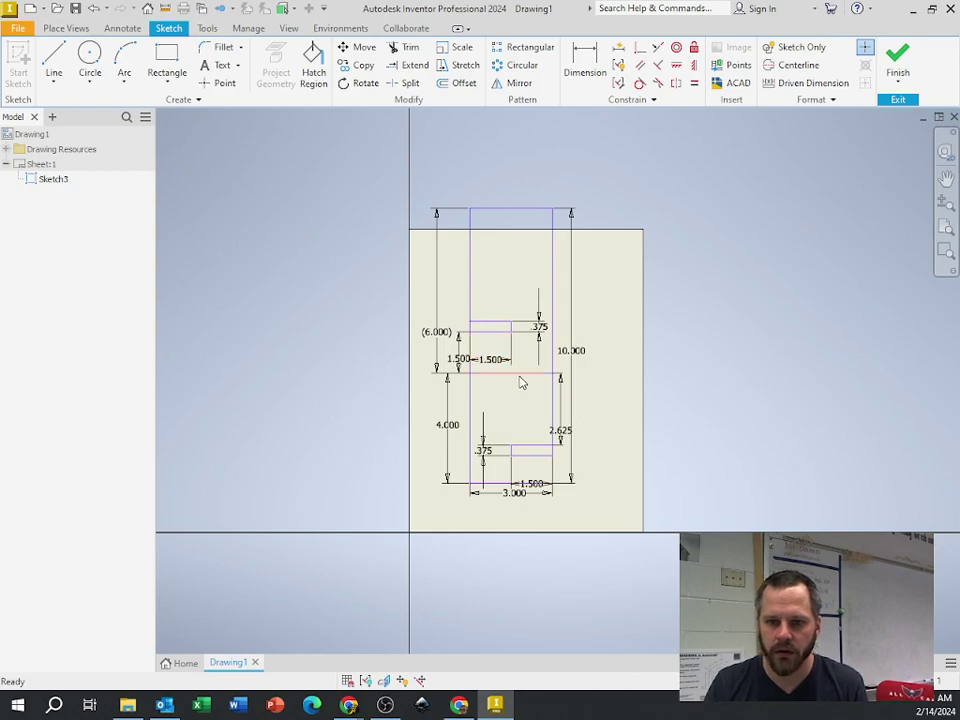
Step: Move all the sketch geometry with its dimensions so it lies fully on the sheet, and finish the sketch
mouse_move(397, 156)
mouse_down()
mouse_move(432, 204)
mouse_move(580, 500)
mouse_up()
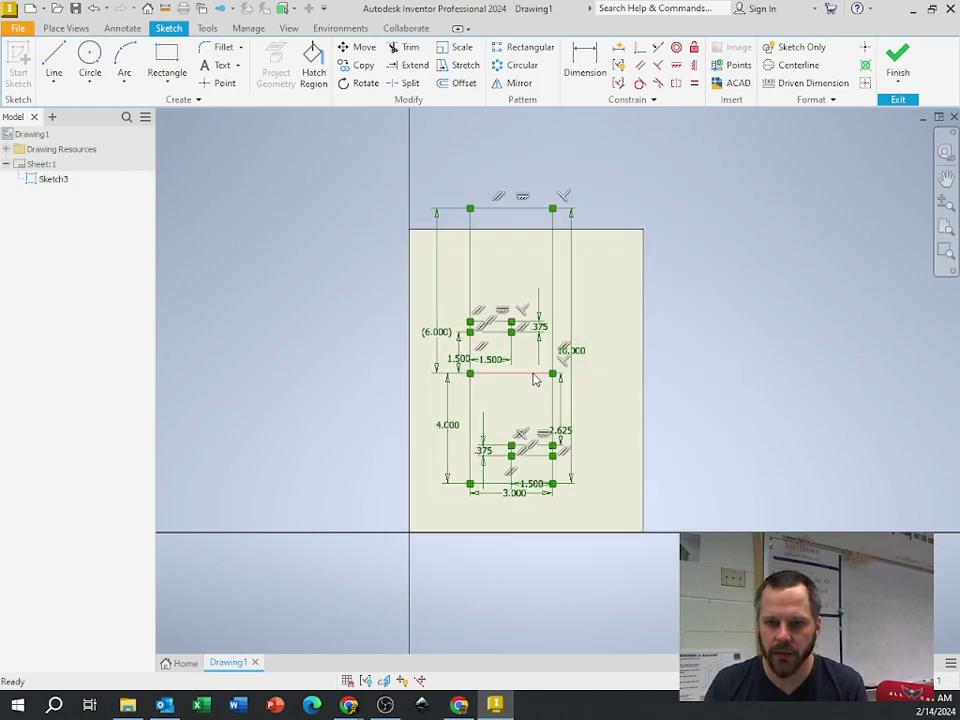
key(ctrl+c)
key(ctrl+v)
key(Escape)
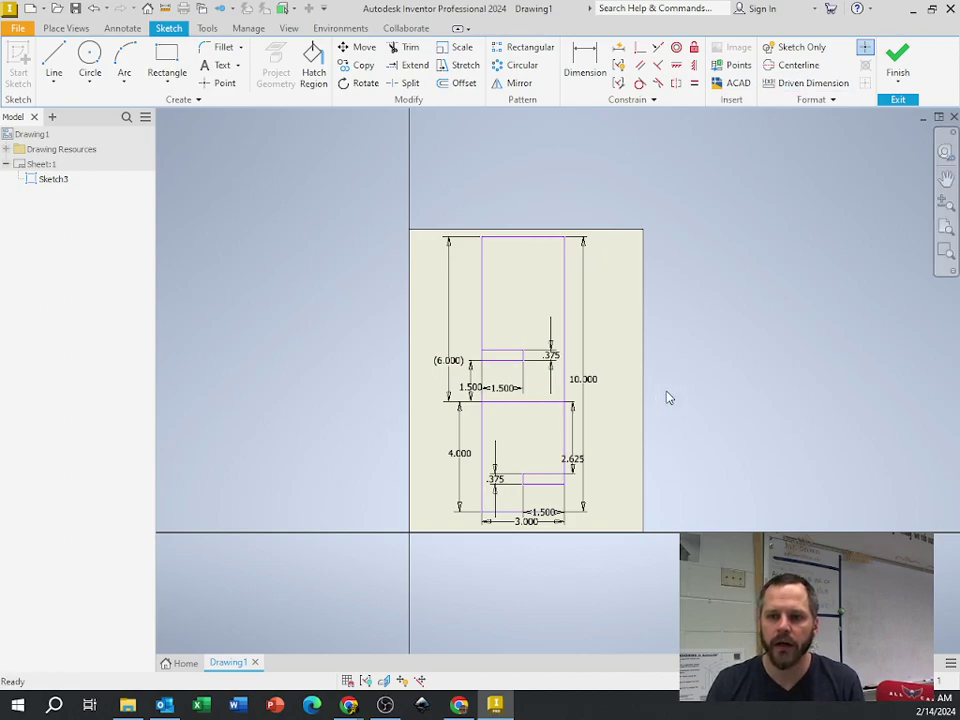
click(895, 58)
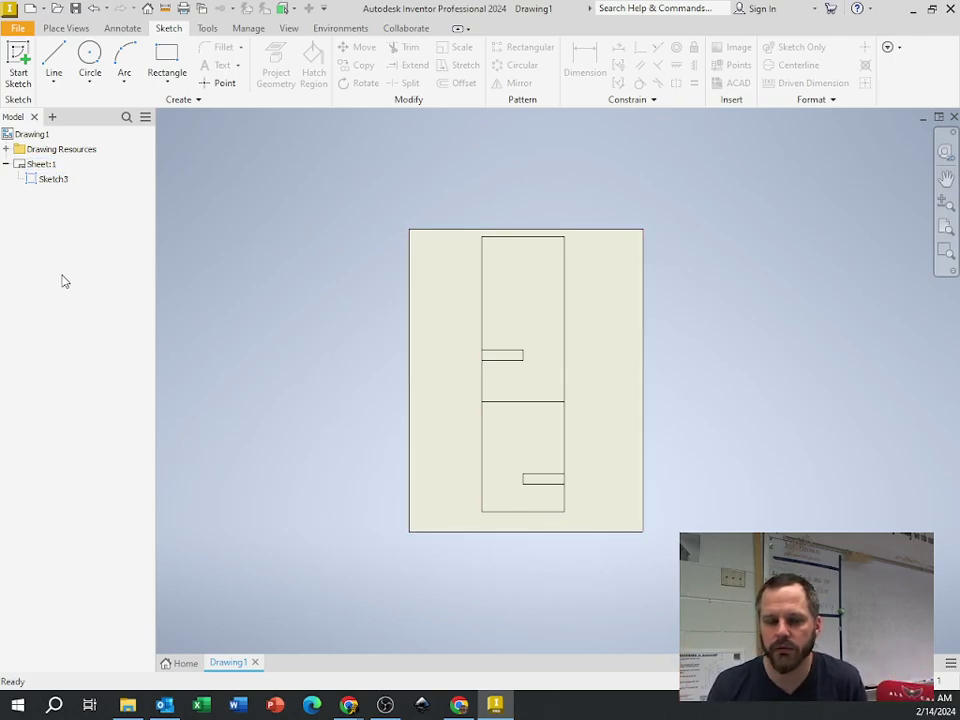
Step: Reopen Sketch3 for editing to view its dimensions, and finish the sketch again
click(50, 180)
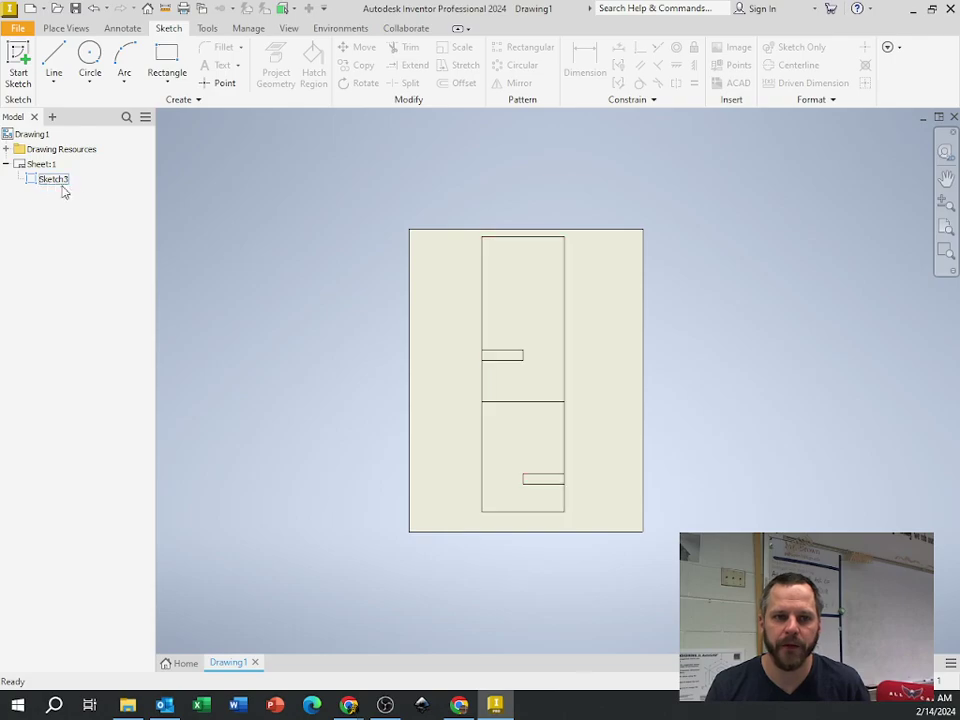
click(53, 181)
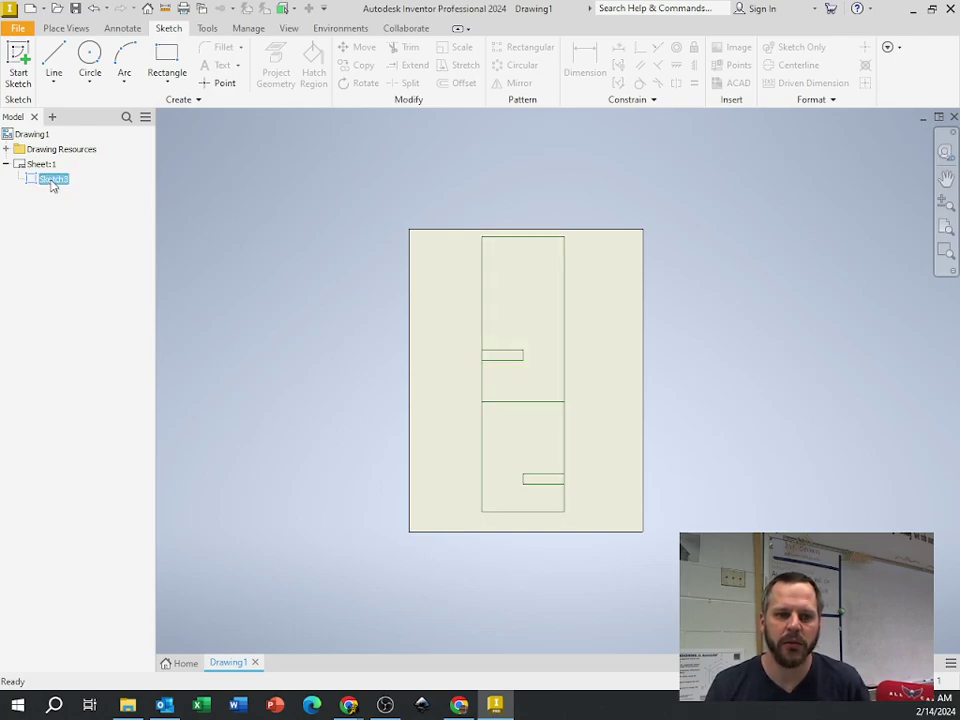
right_click(53, 183)
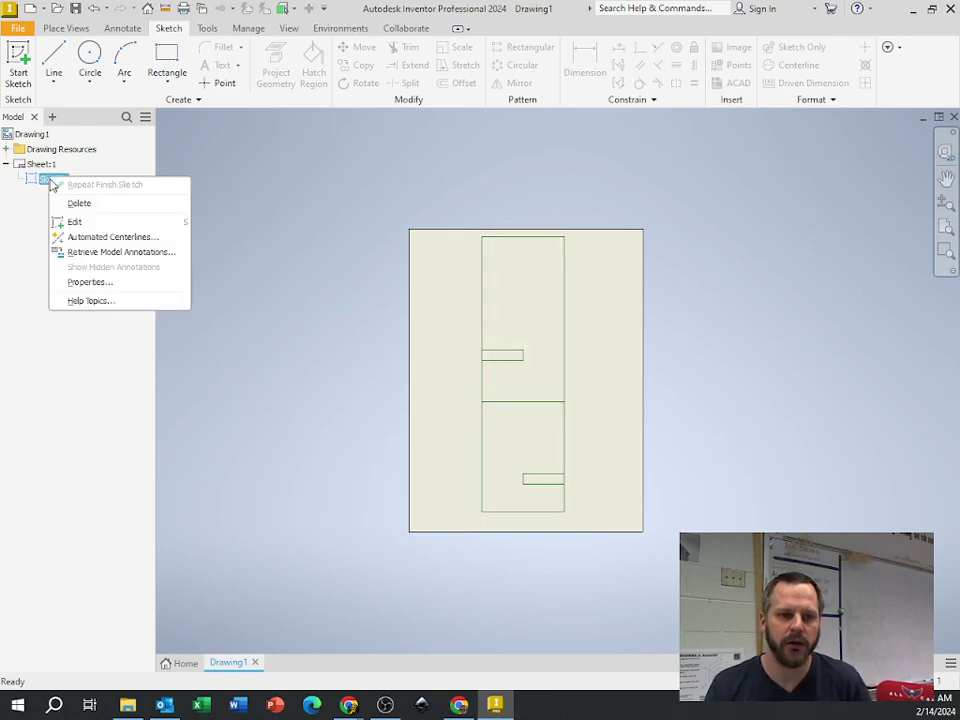
click(97, 229)
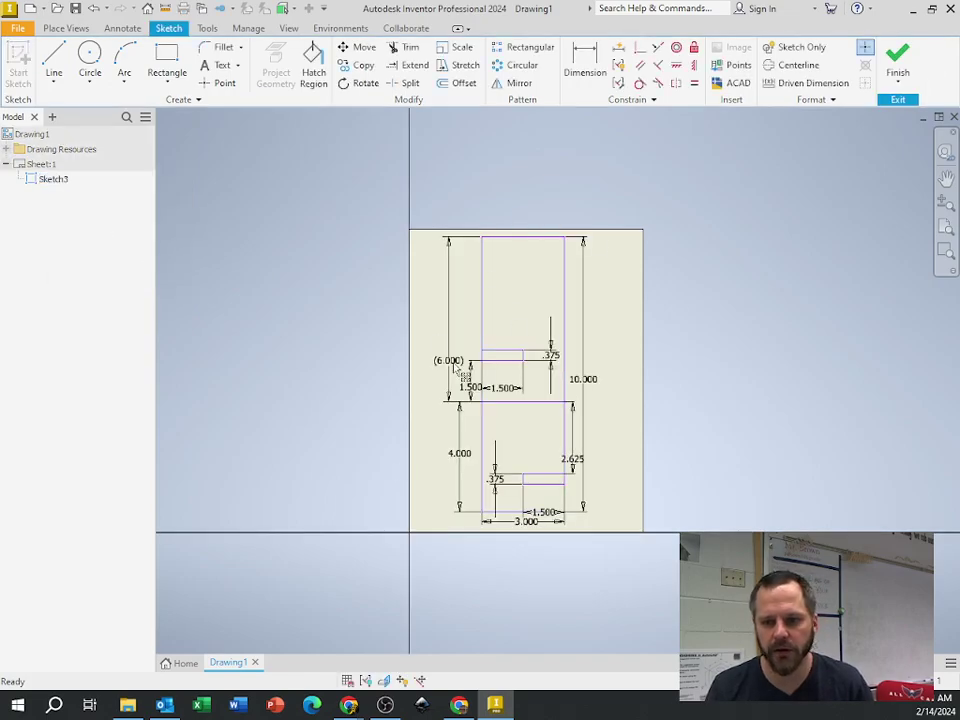
click(897, 60)
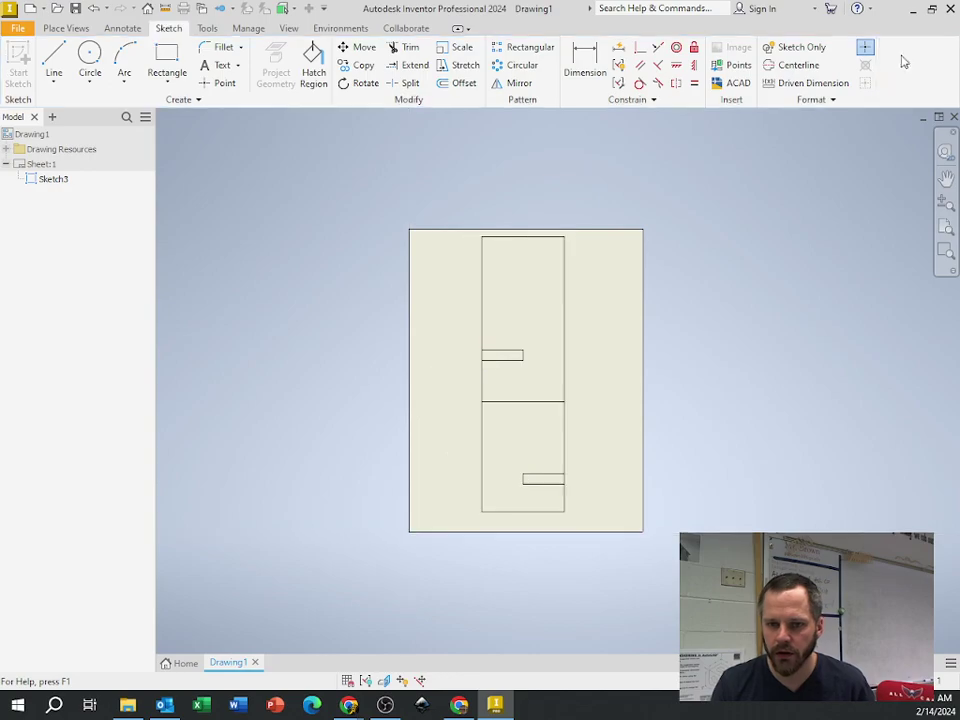